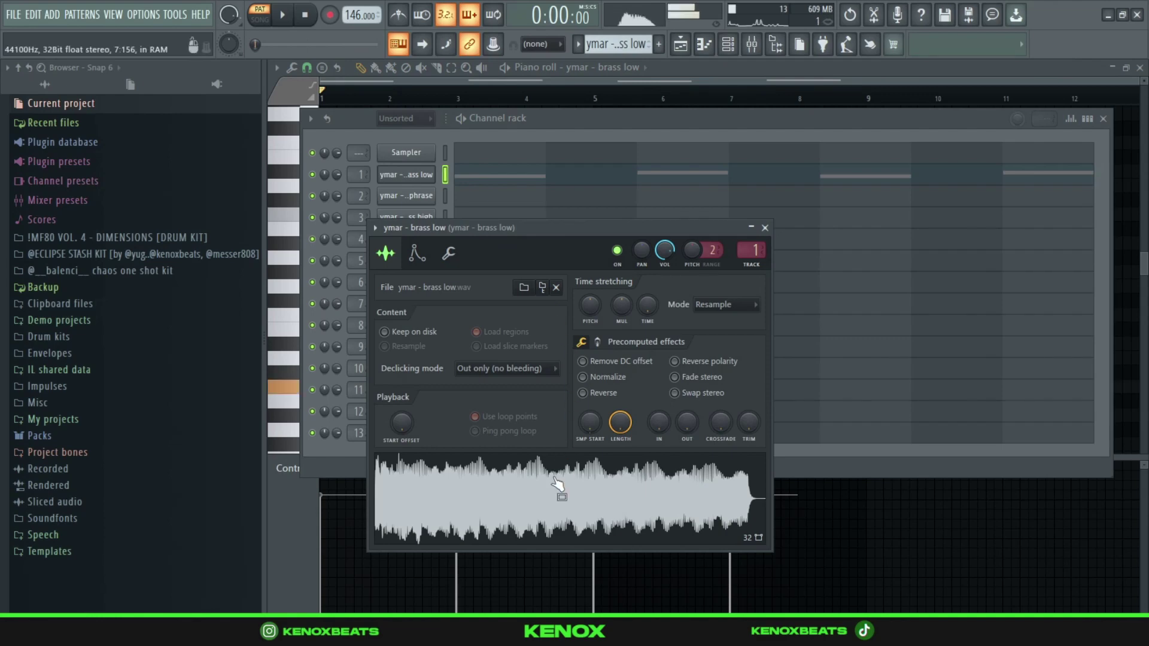
- Close the brass low sampler and inspect the Fruity Parametric EQ 2 on the brass low mixer track
left_click(765, 228)
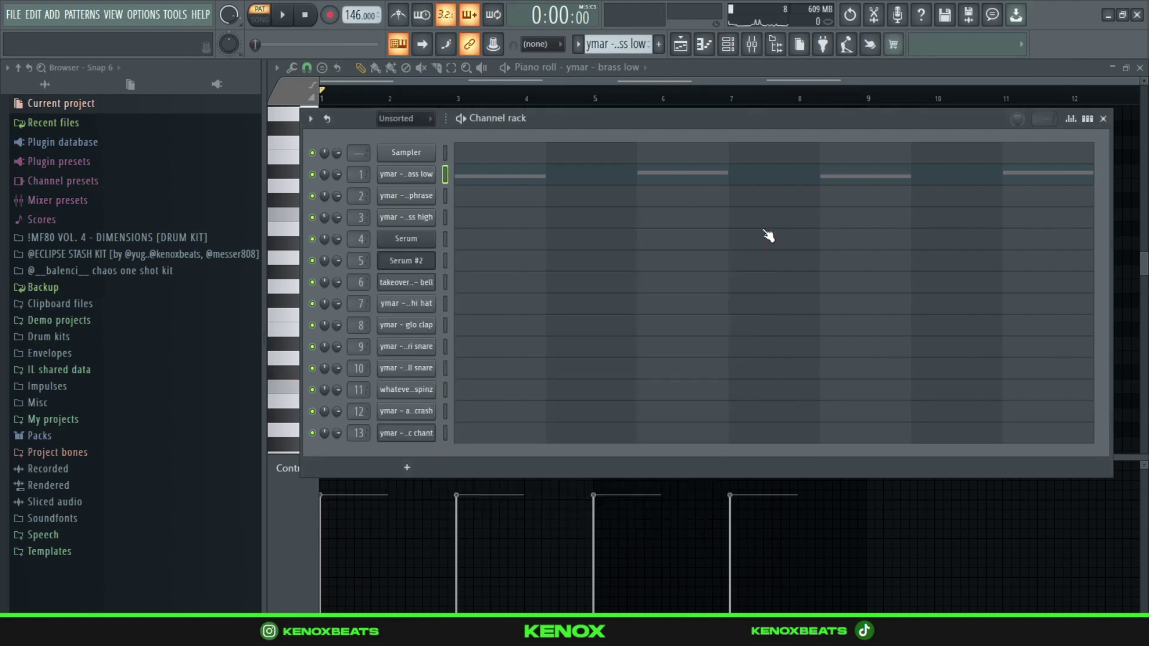
key("F9")
left_click(1026, 140)
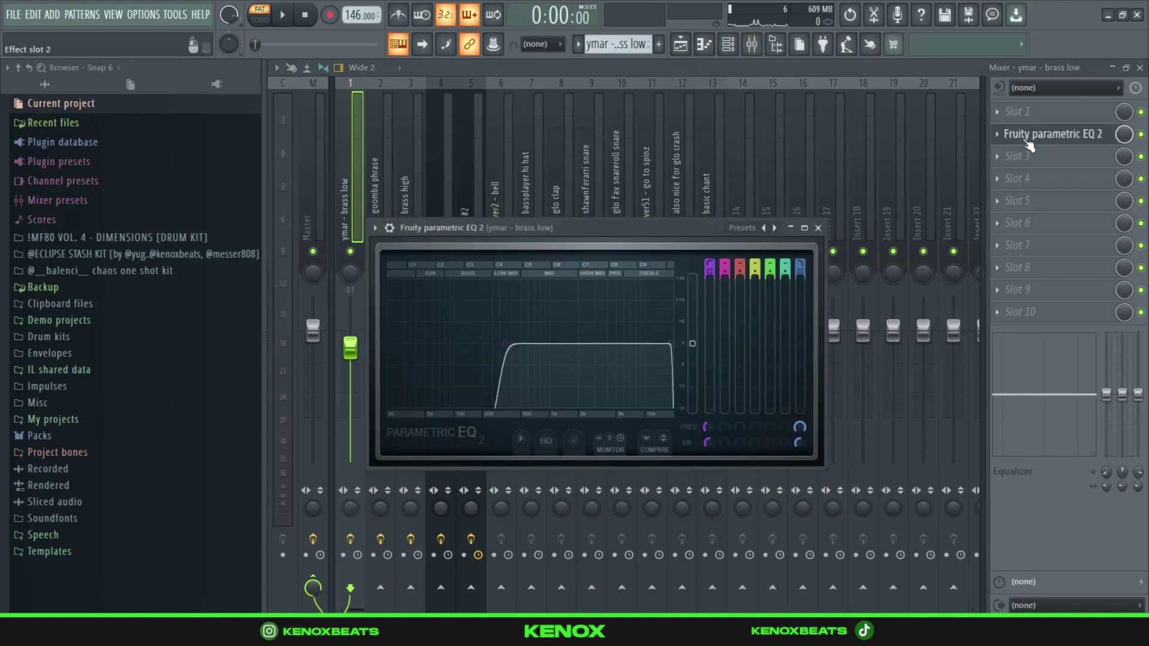
left_click_drag(685, 227, 691, 150)
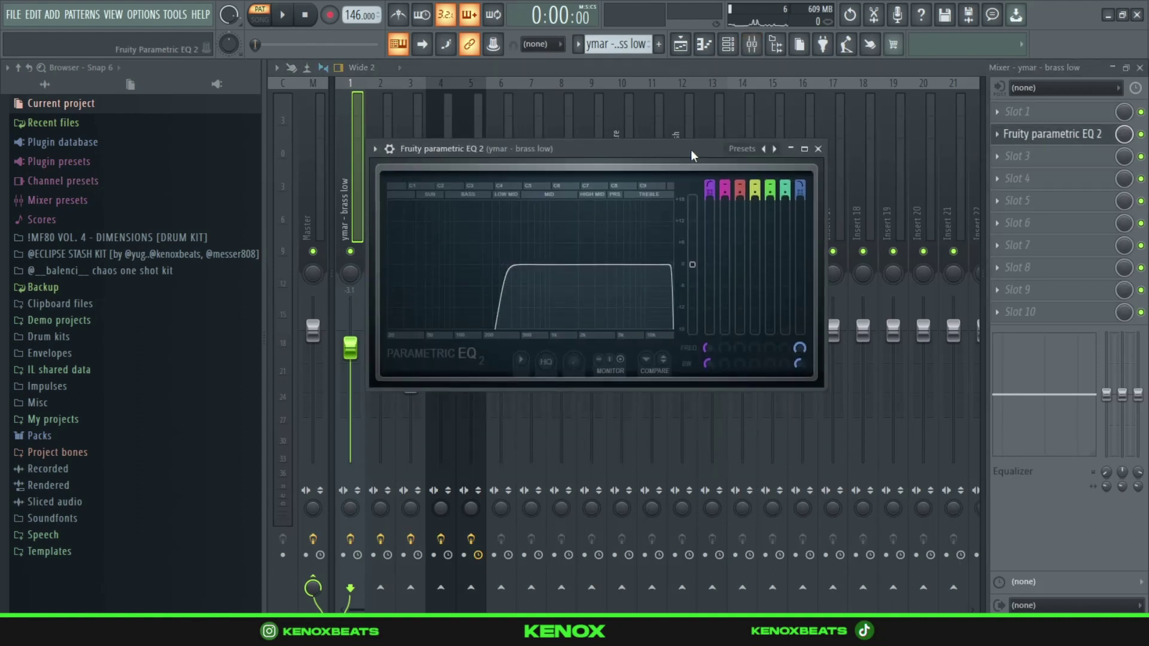
left_click(819, 148)
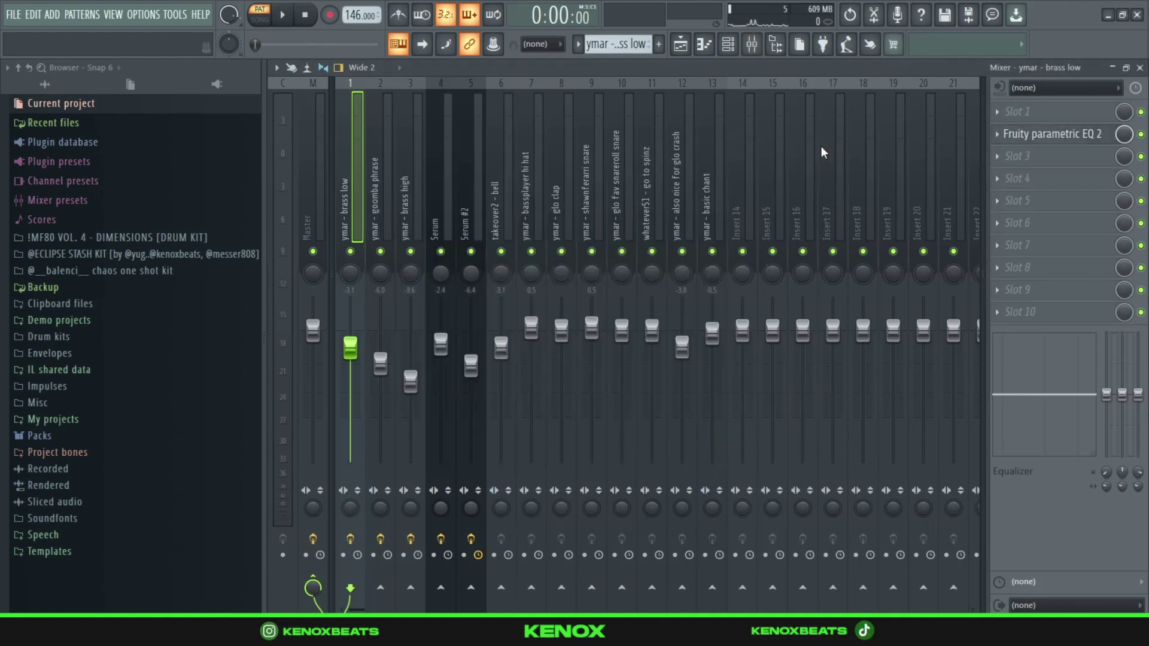
- Switch to the goomba phrase pattern and play its notes in the piano roll
key("F6")
scroll(602, 53, "down", 1)
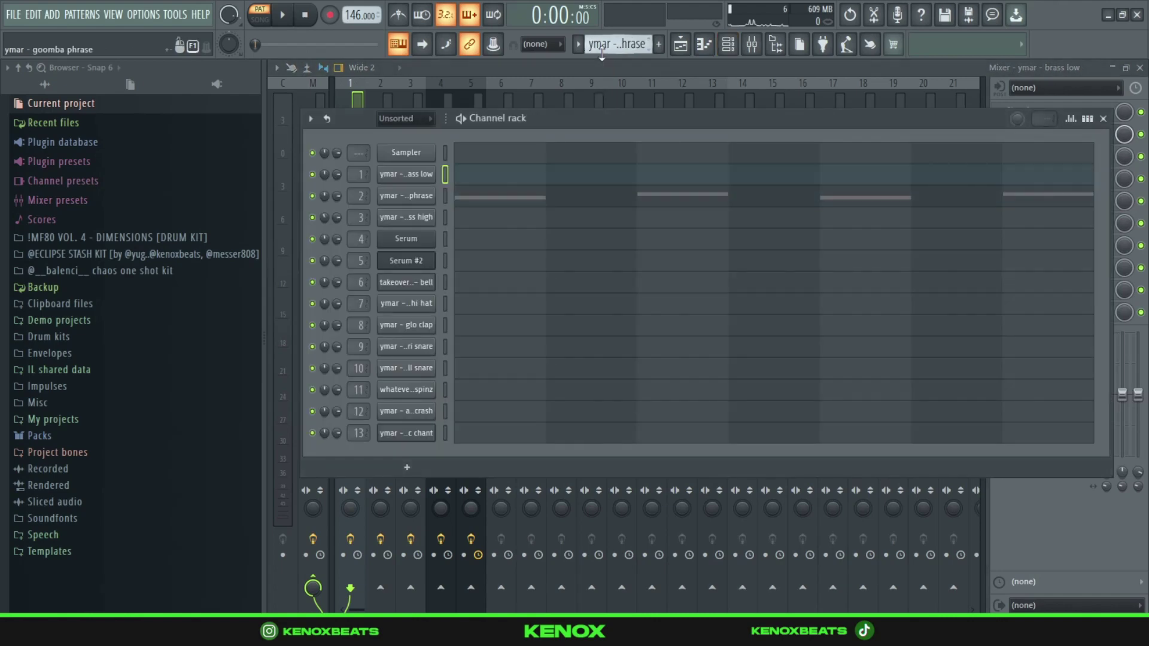
double_click(538, 205)
scroll(539, 209, "up", 5)
key("space")
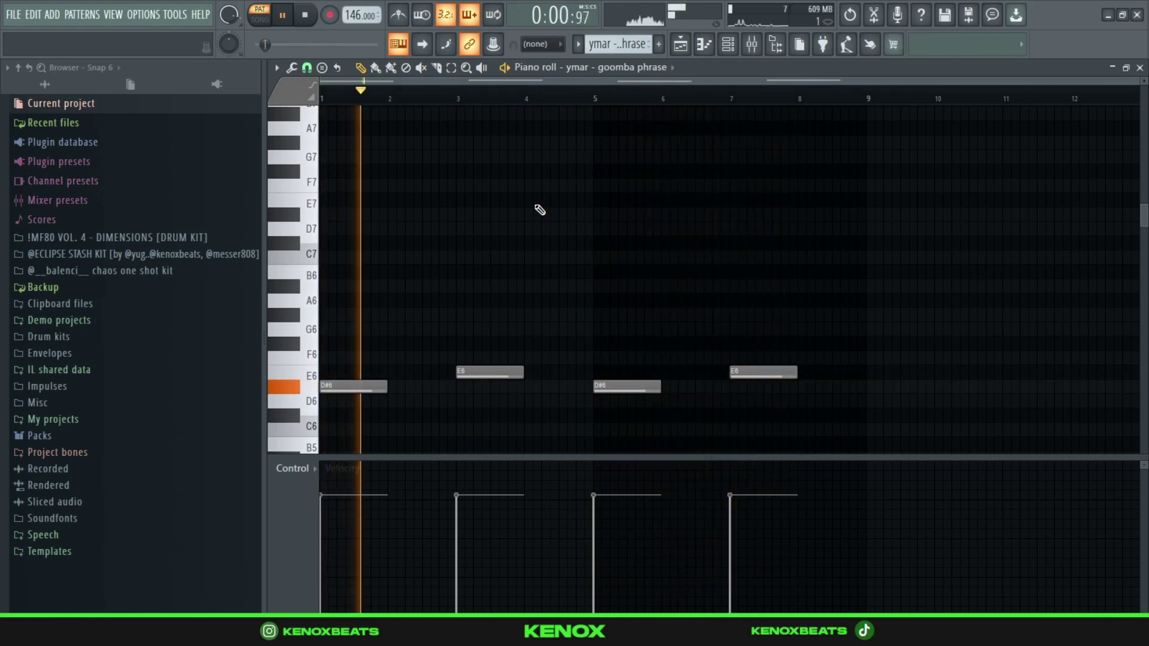
key("space")
- Review the goomba phrase channel's sampler settings and the Fruity Parametric EQ 2 on its mixer track
key("F6")
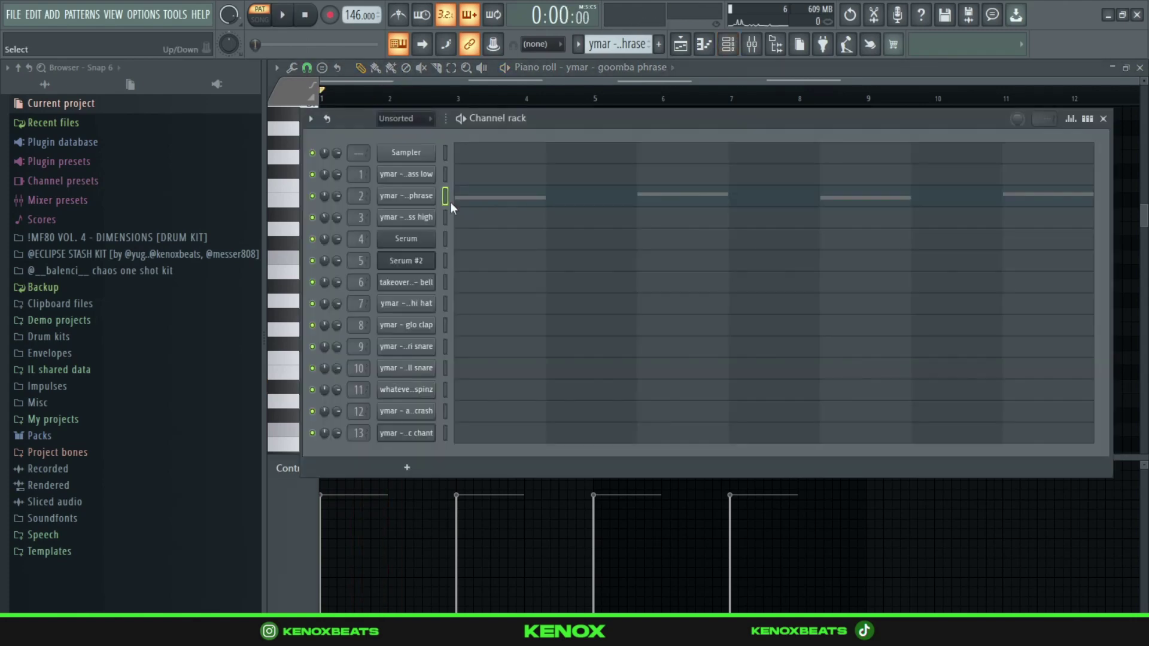
left_click(412, 198)
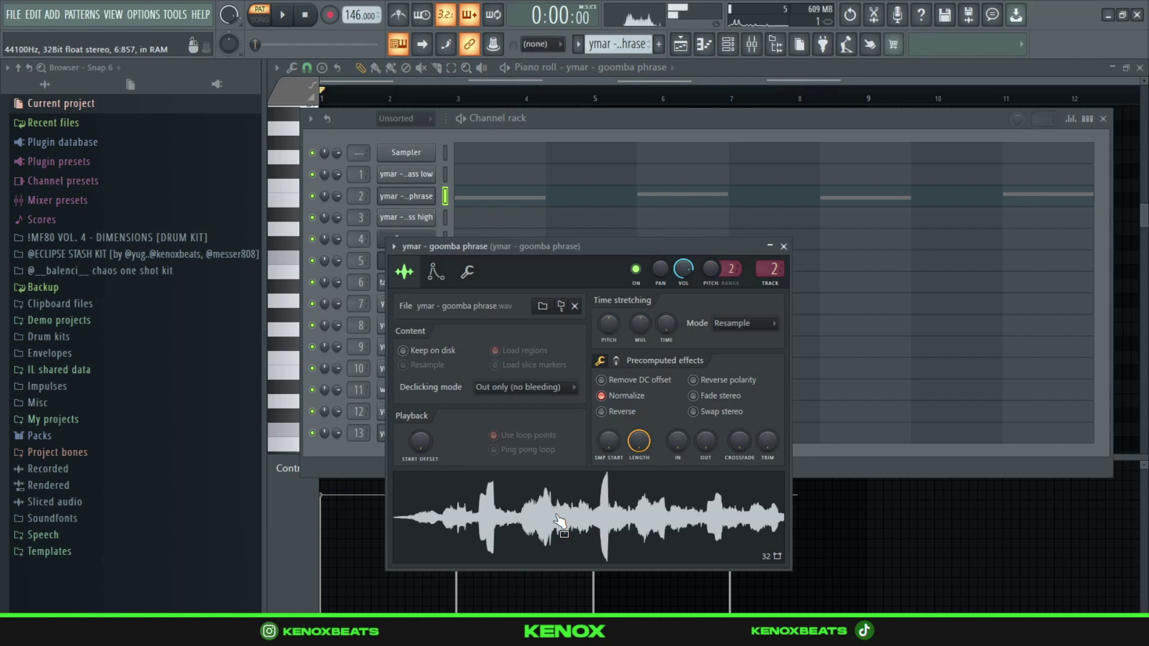
left_click(784, 246)
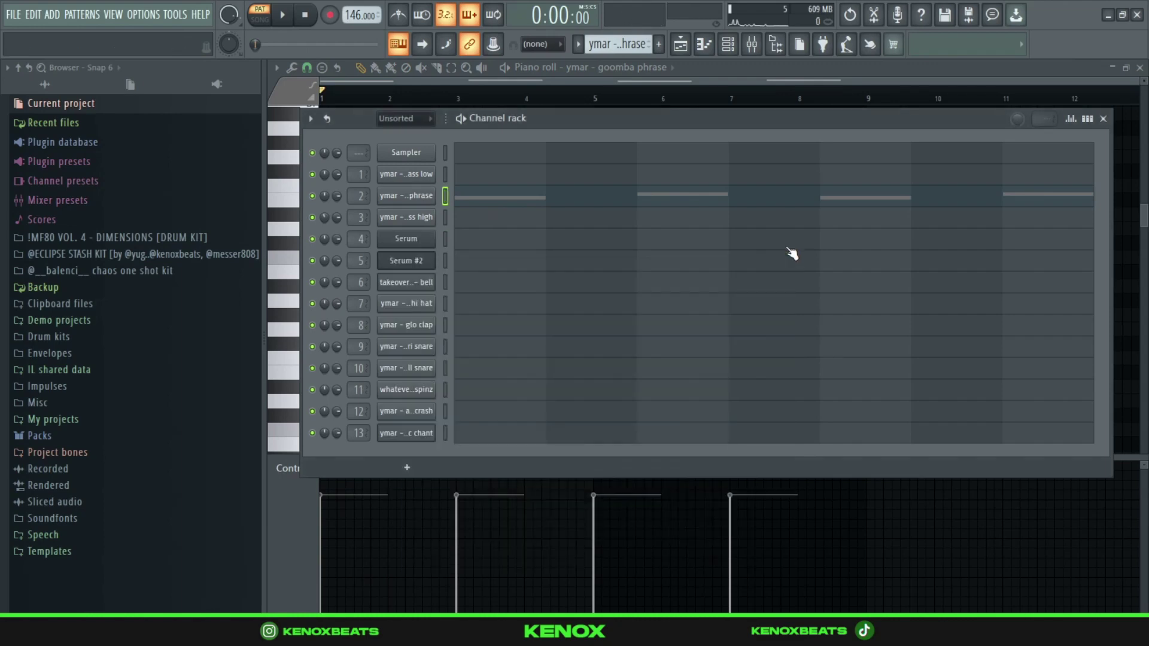
key("F9")
left_click(1102, 135)
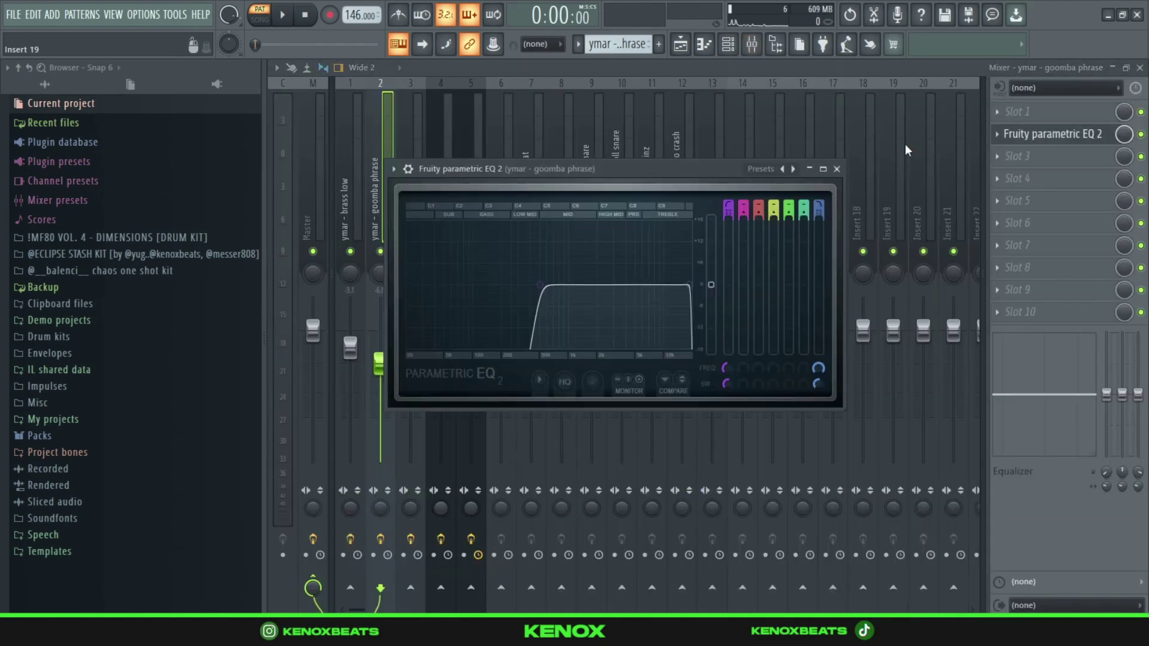
left_click(837, 169)
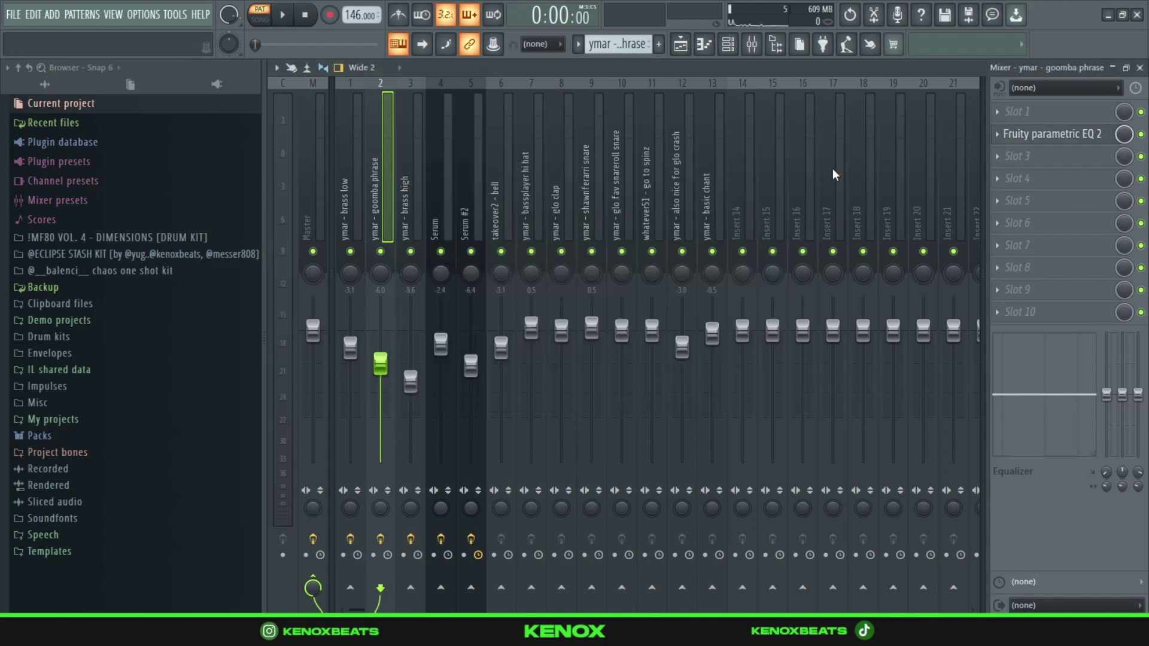
- Switch to the brass high pattern and play its notes in the piano roll
left_click(728, 44)
scroll(621, 37, "down", 1)
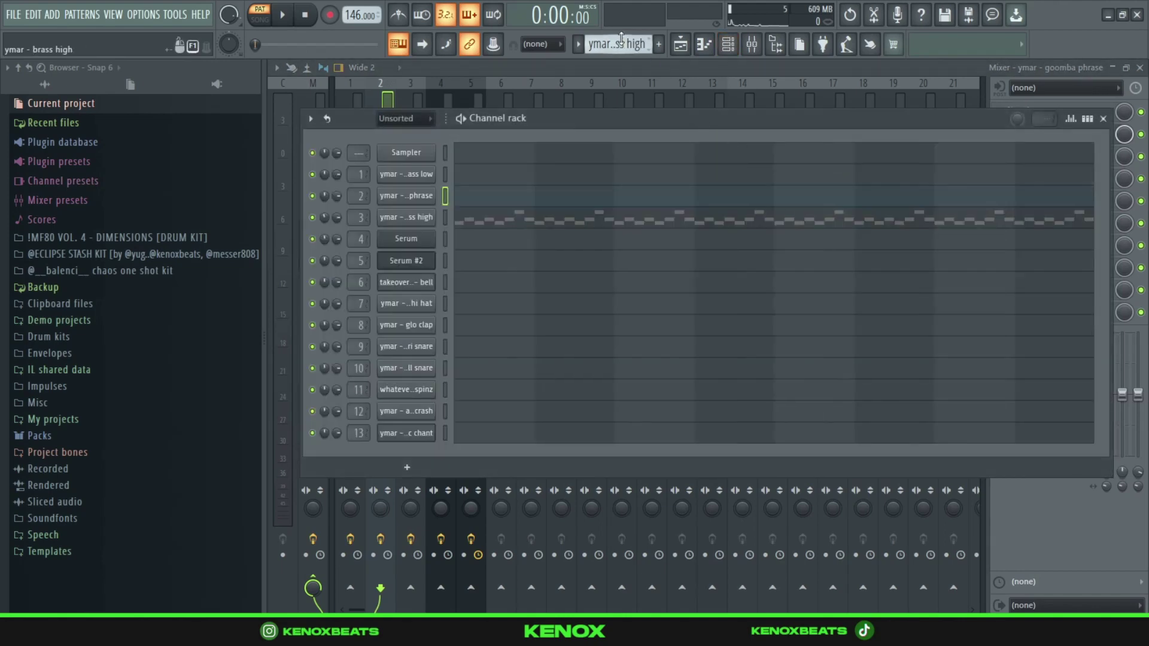
left_click(630, 222)
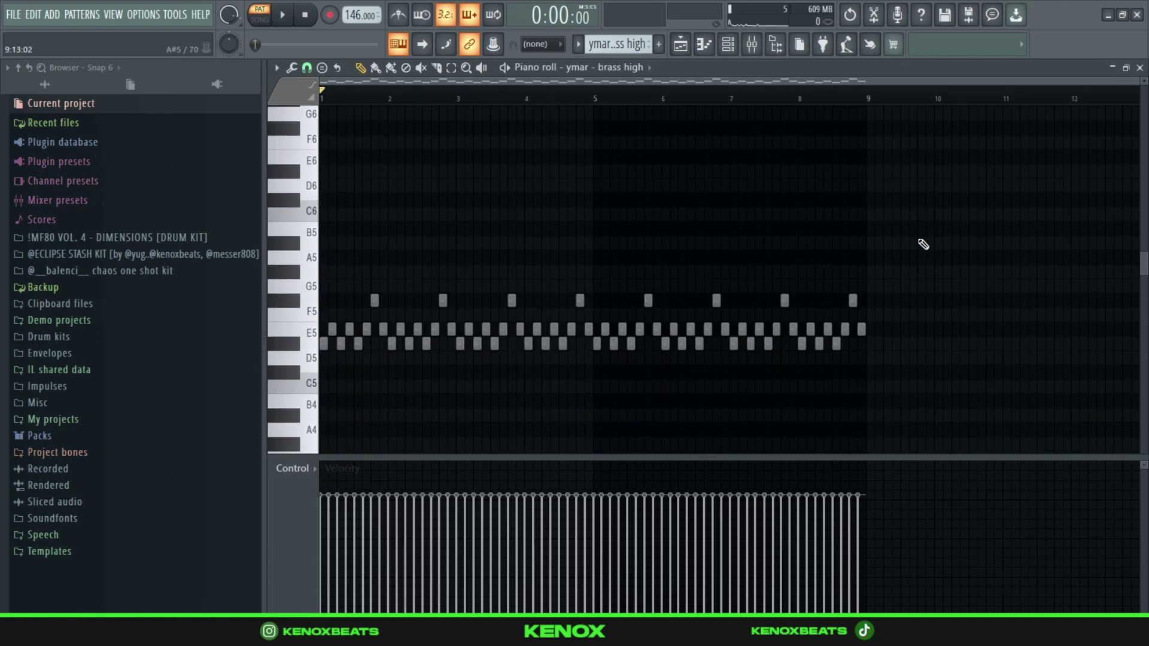
key("space")
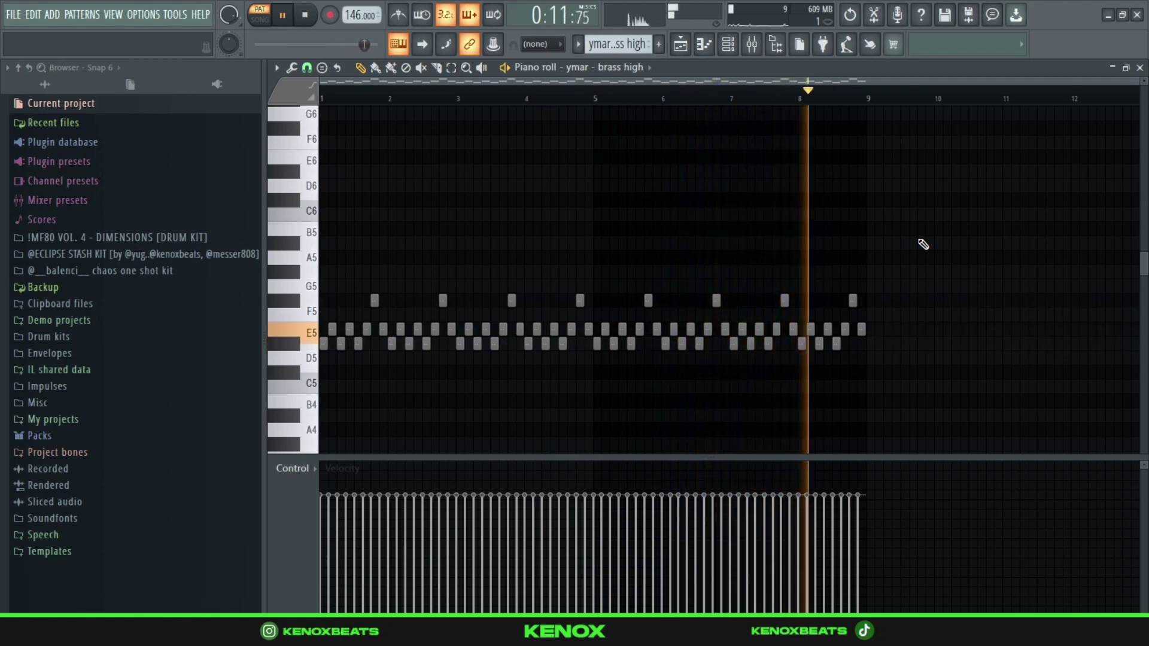
key("space")
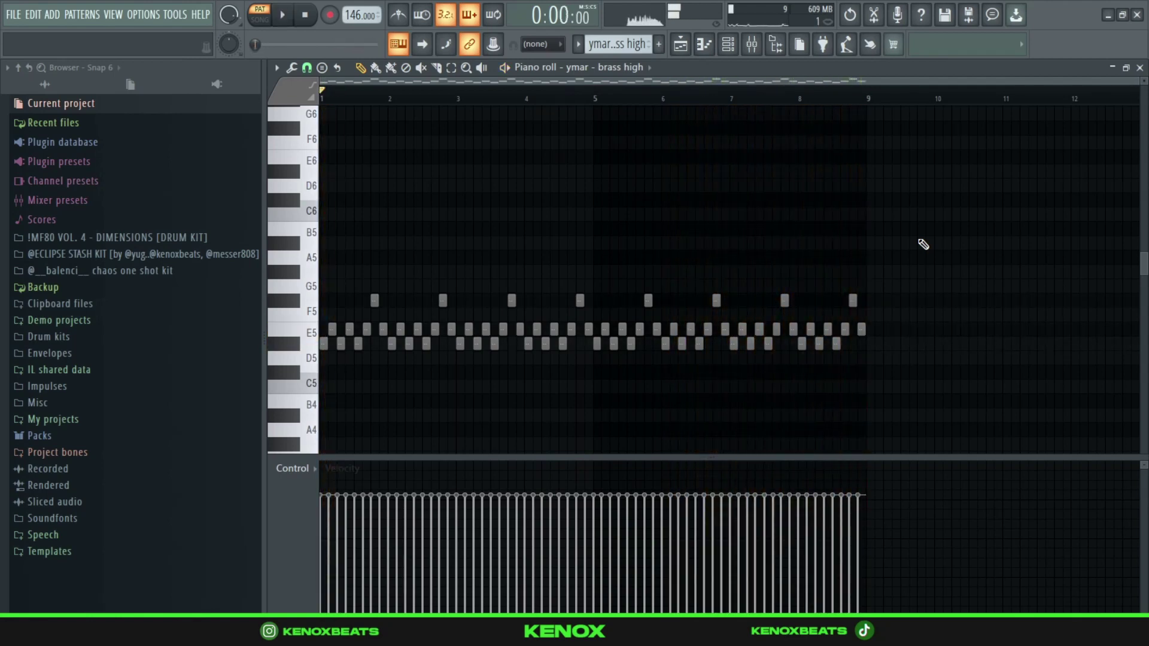
- Review the brass high channel's sample waveform and sampler settings
key("F6")
left_click(395, 220)
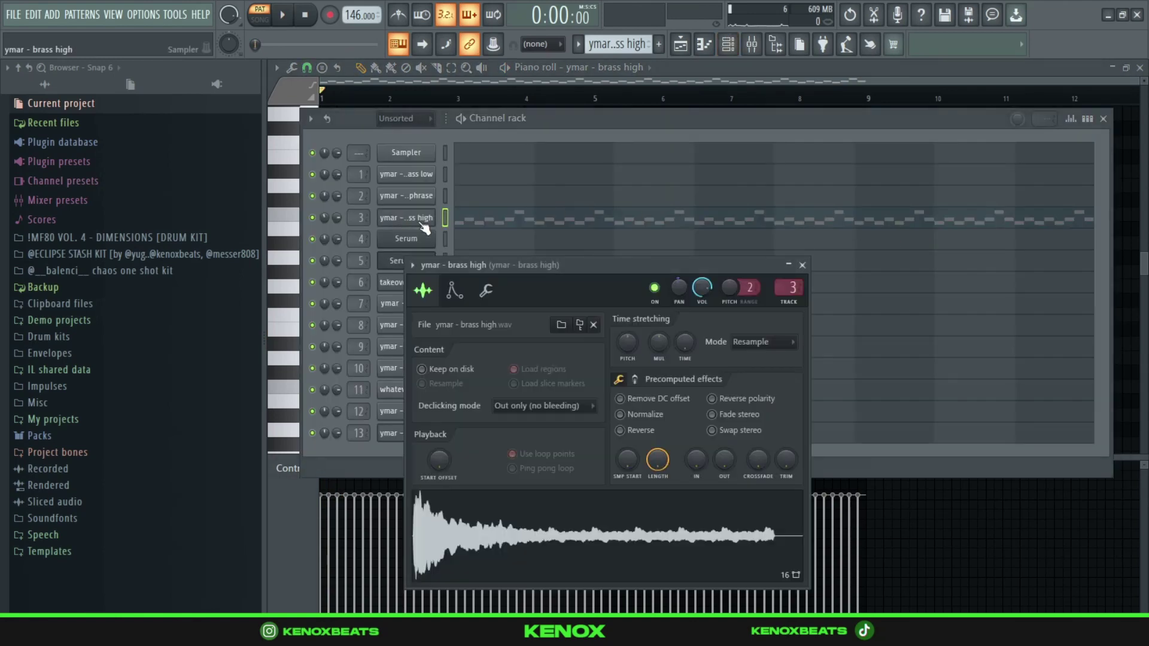
left_click_drag(561, 279, 665, 180)
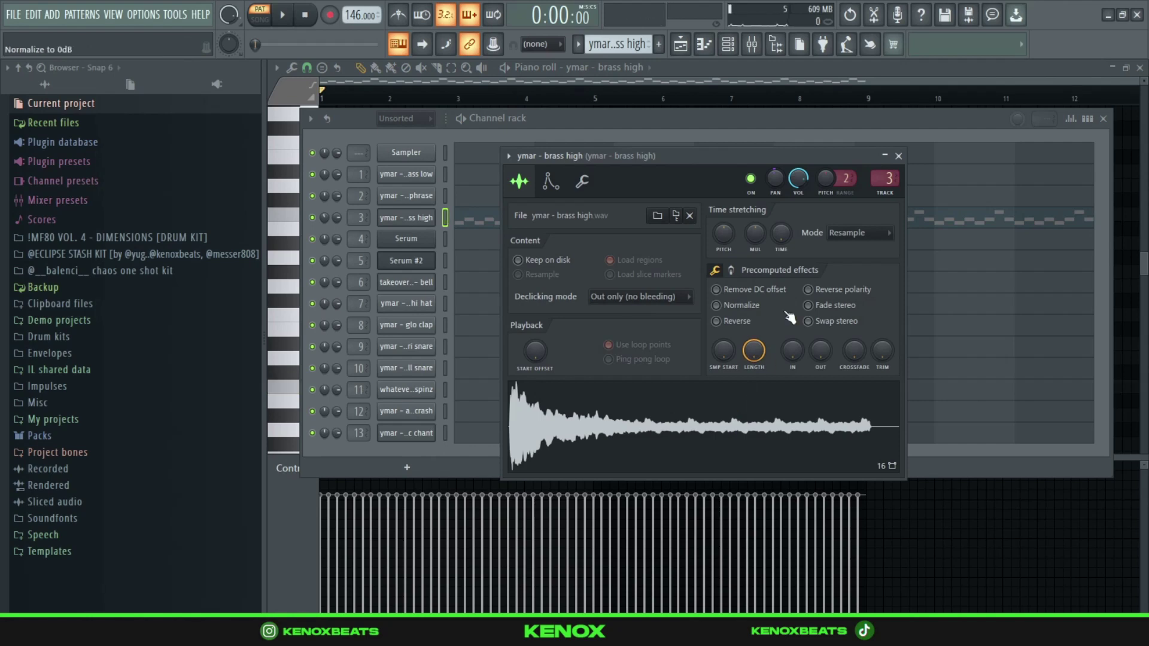
left_click(898, 157)
- Inspect the Fruity Love Philter and Fruity Parametric EQ 2 effects on the brass high mixer track
key("F9")
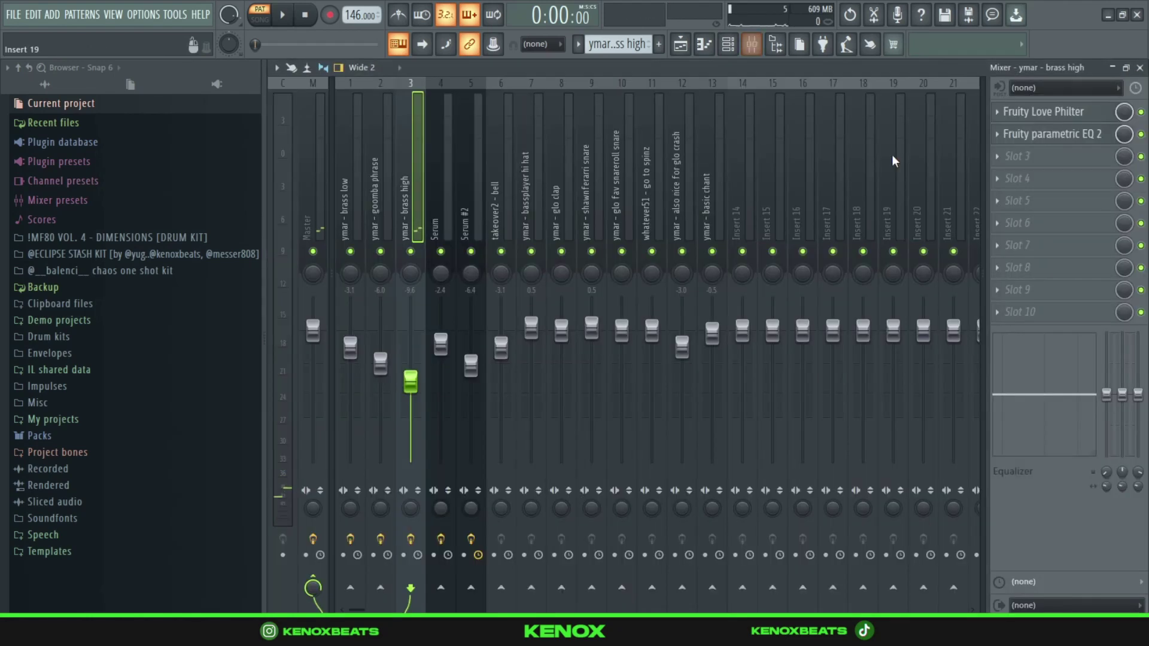
left_click(1052, 120)
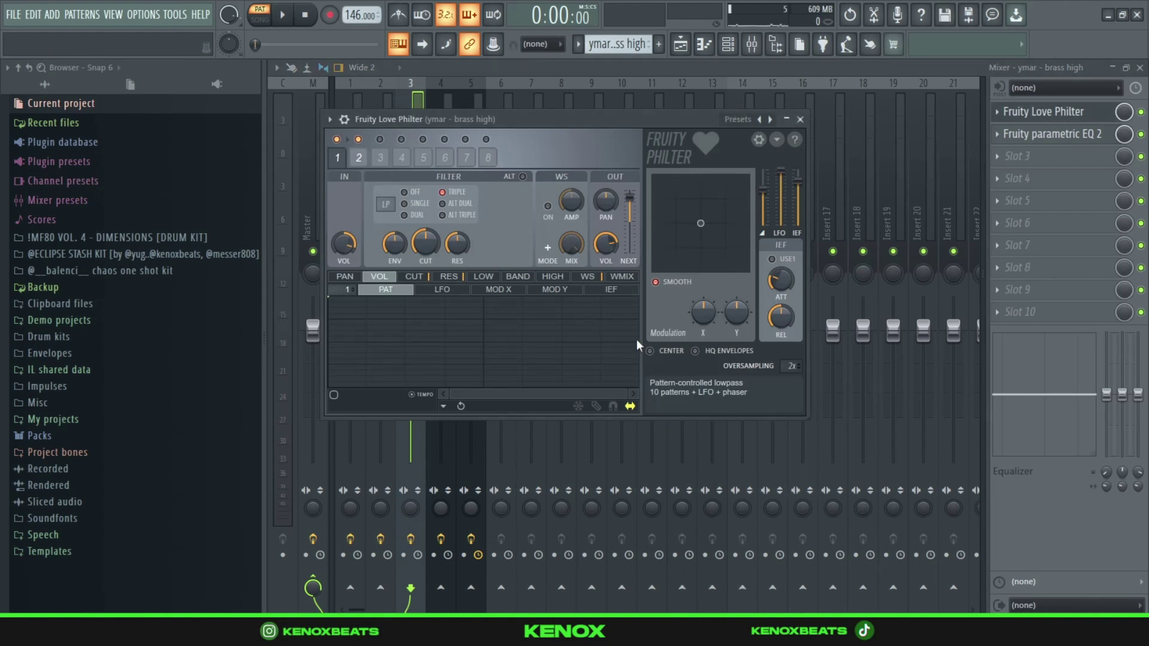
left_click(800, 120)
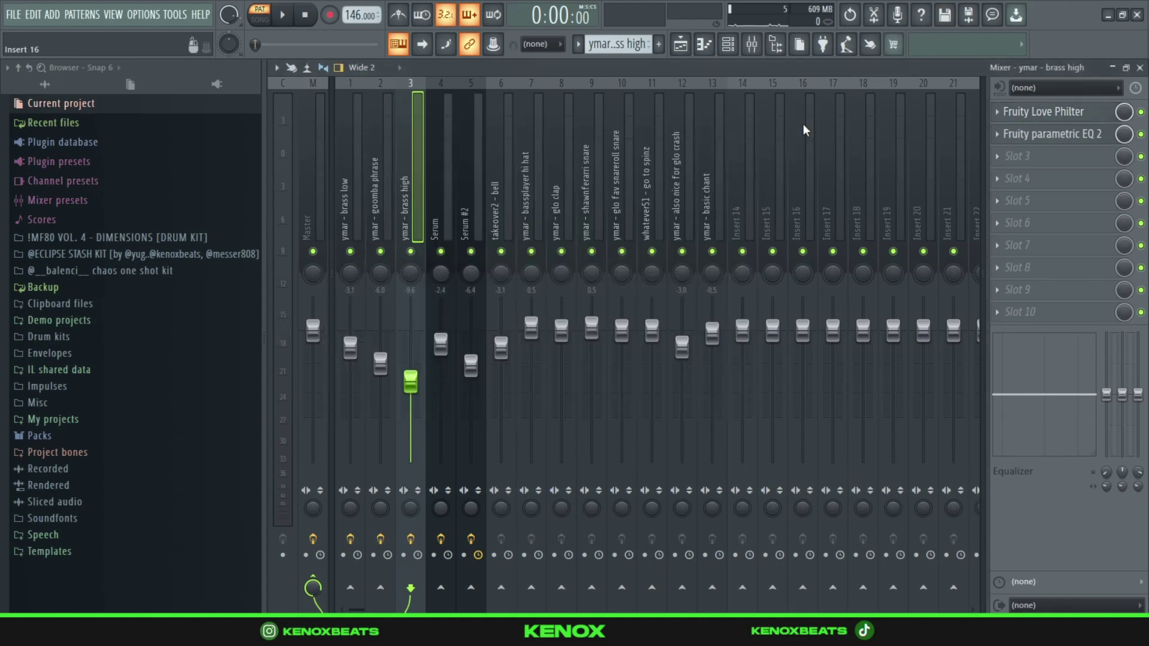
left_click(1041, 135)
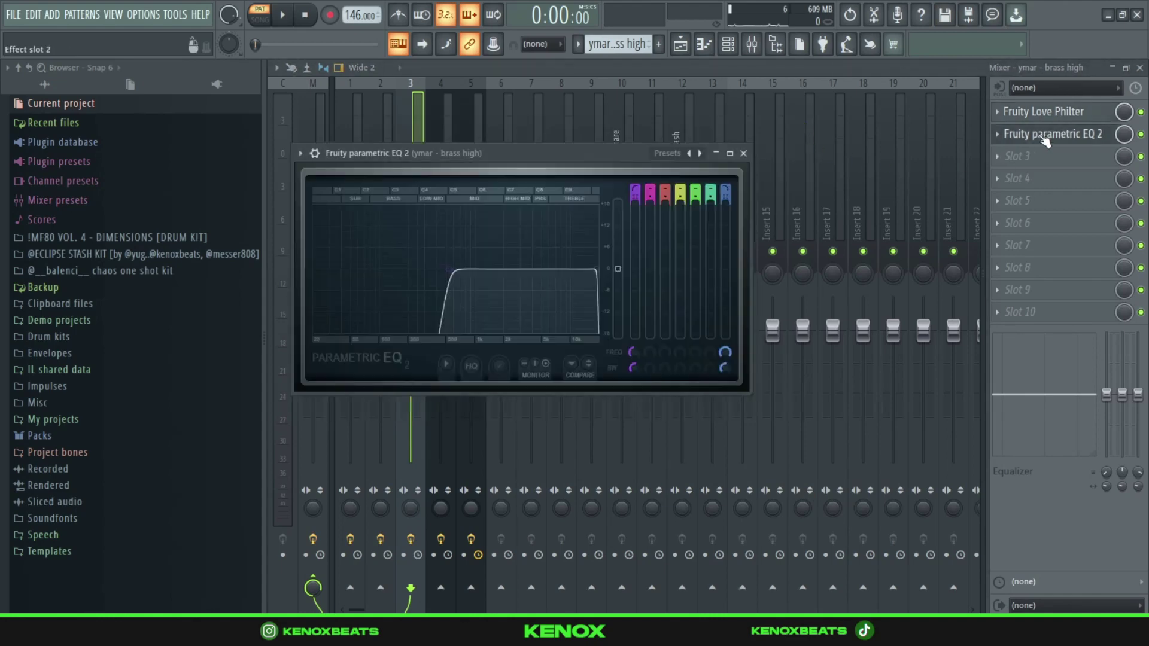
left_click(743, 154)
- Switch to the Serum pattern and play its melody in the piano roll
key("F6")
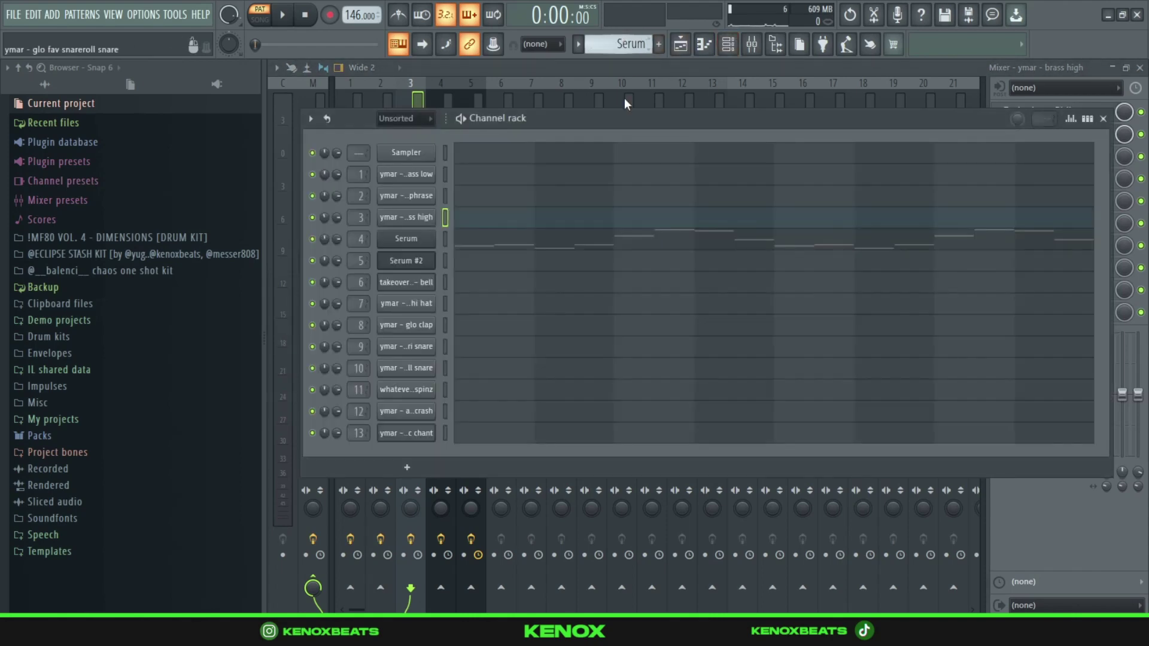
left_click(590, 251)
key("space")
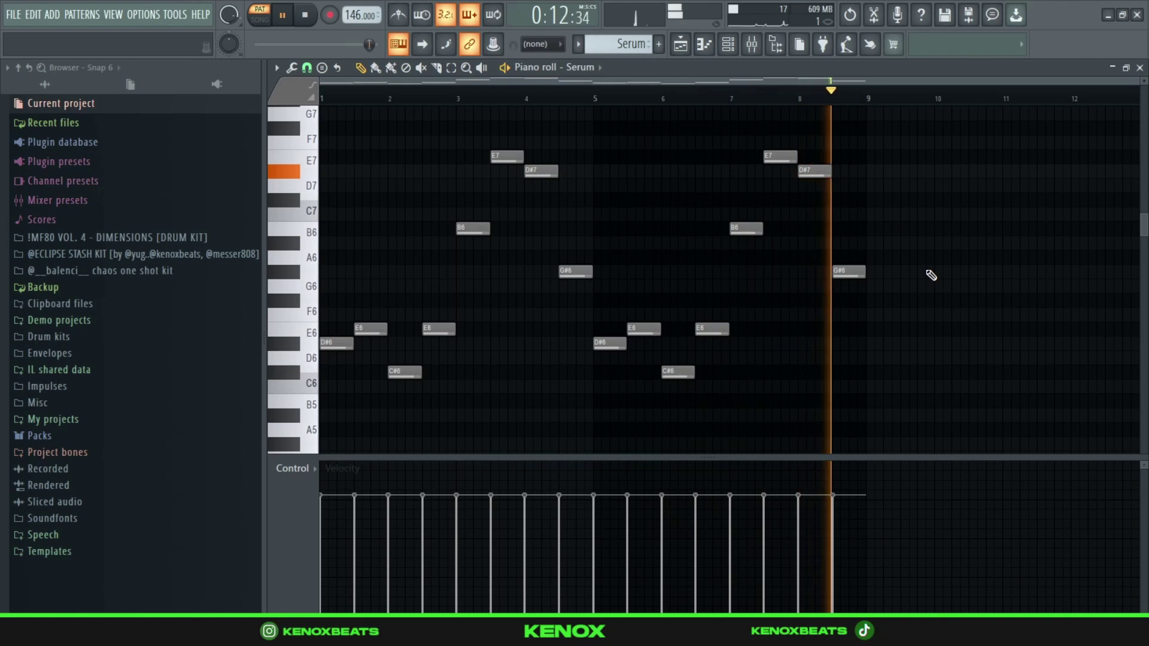
key("space")
scroll(931, 275, "up", 2)
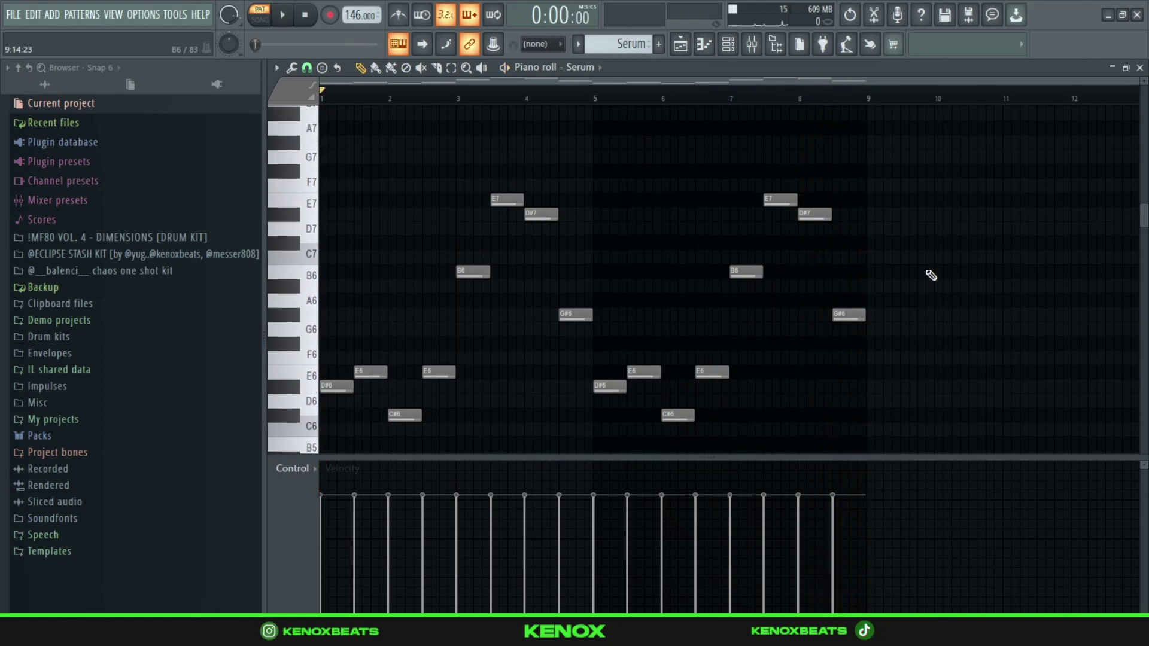
- Review the preset loaded in the first Serum channel and the Fruity Parametric EQ 2 on its mixer track
key("F6")
left_click(407, 238)
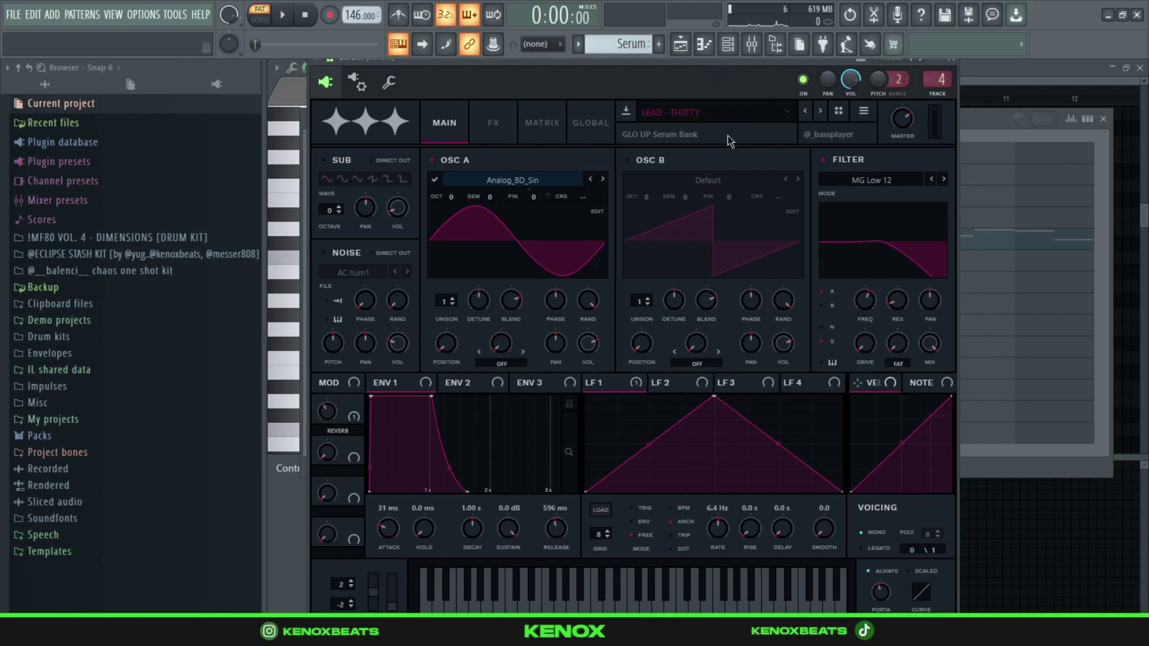
left_click(952, 60)
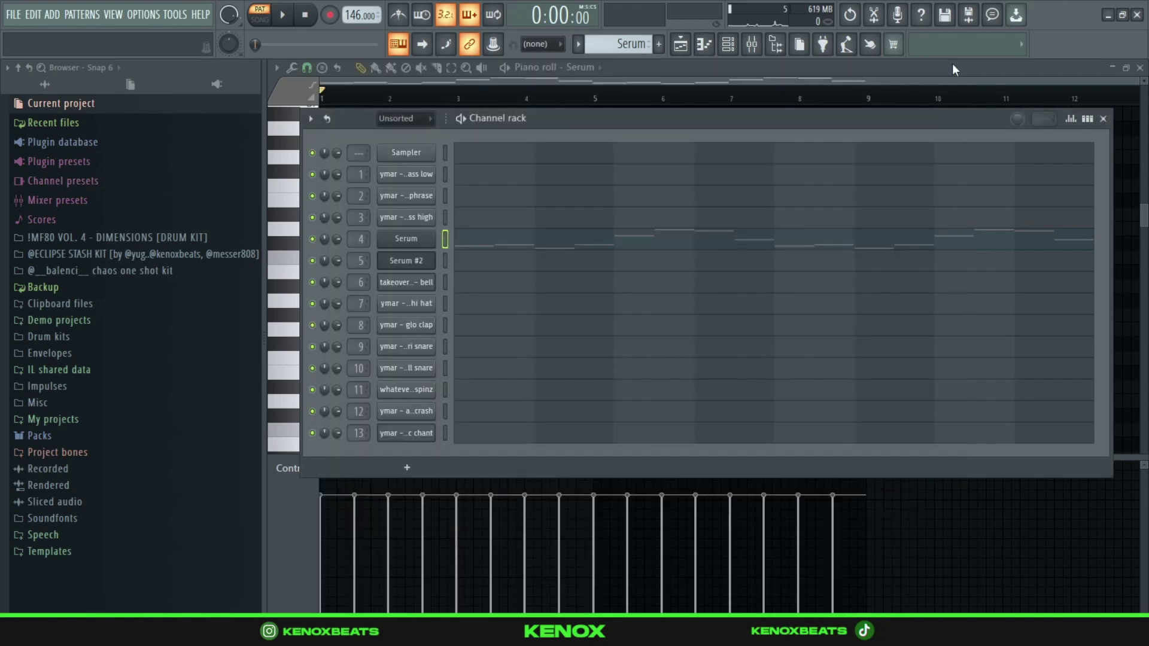
key("F9")
left_click(1067, 139)
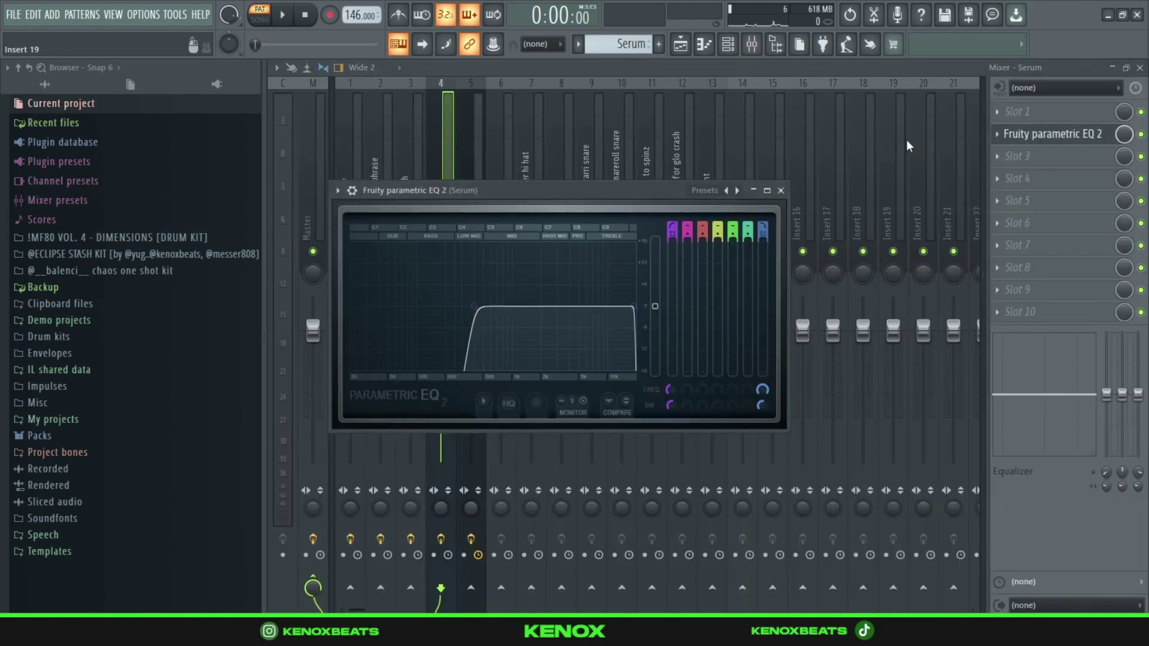
left_click(782, 190)
- Switch to the Serum #2 pattern, examine its notes across the octaves in the piano roll and play it
key("F6")
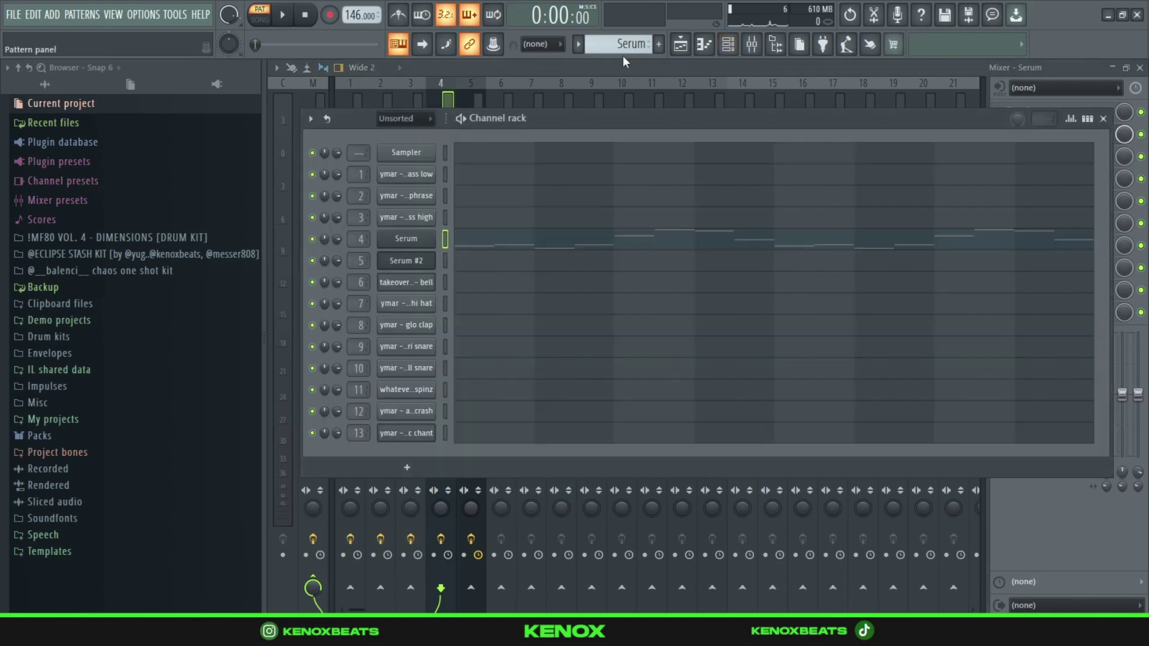
left_click(576, 259)
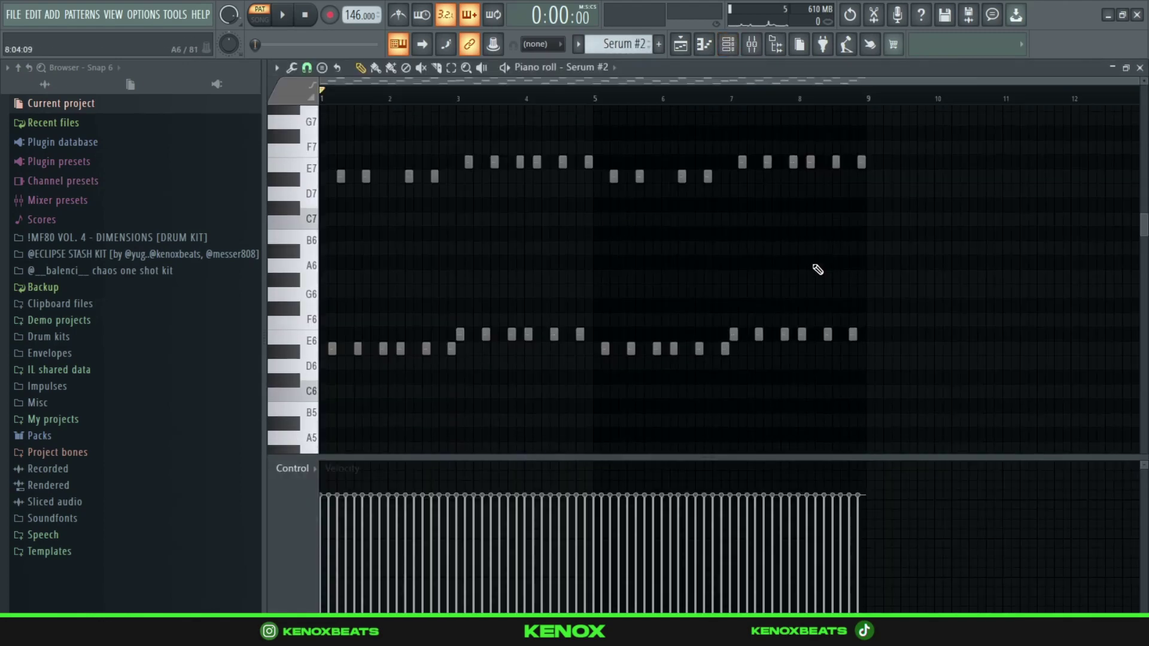
scroll(817, 267, "down", 2)
scroll(1147, 77, "down", 1)
scroll(1144, 81, "down", 2)
scroll(1094, 166, "up", 1)
scroll(1097, 169, "up", 1)
key("space")
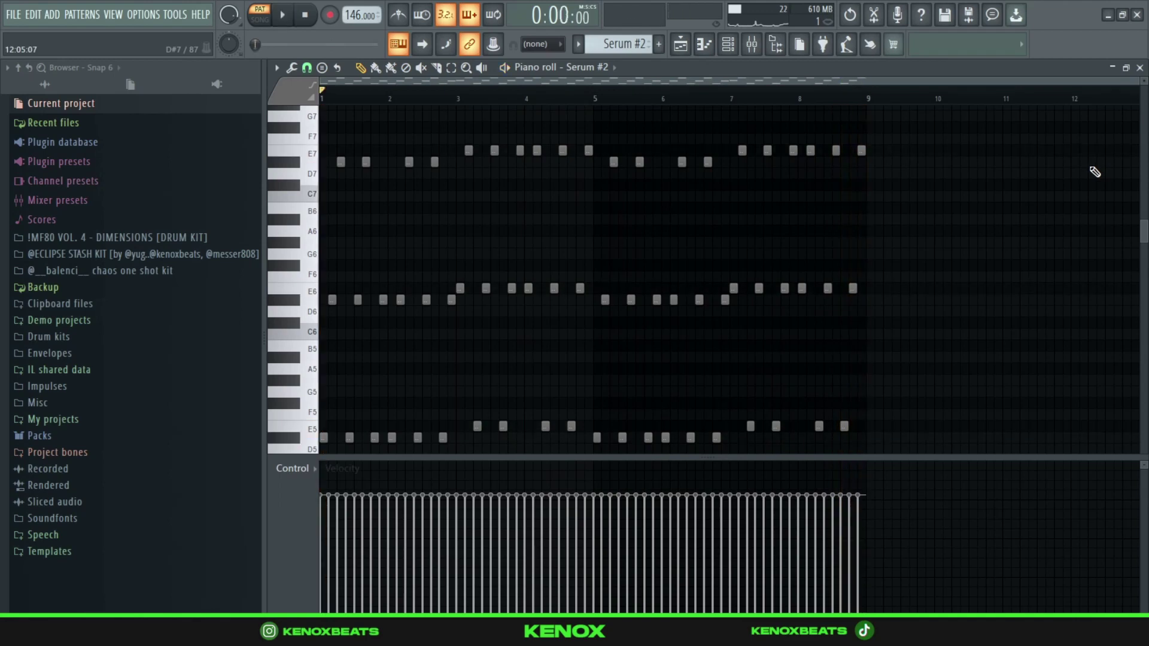
- Review the preset loaded in the Serum #2 channel
key("F6")
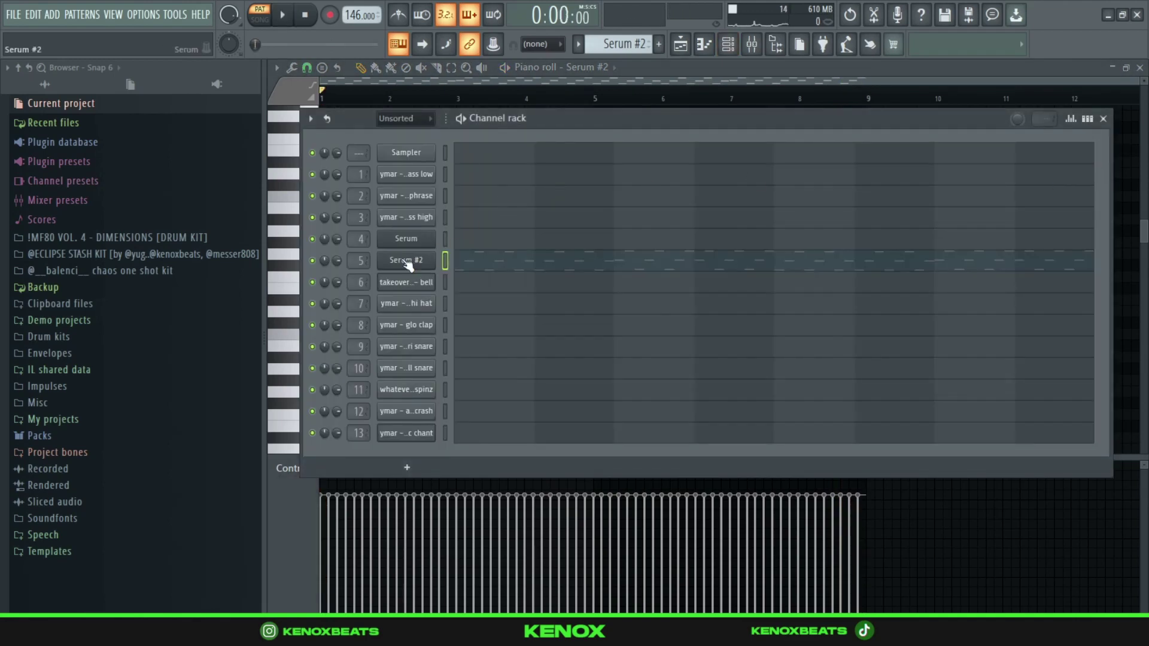
left_click(406, 262)
left_click_drag(602, 175, 682, 75)
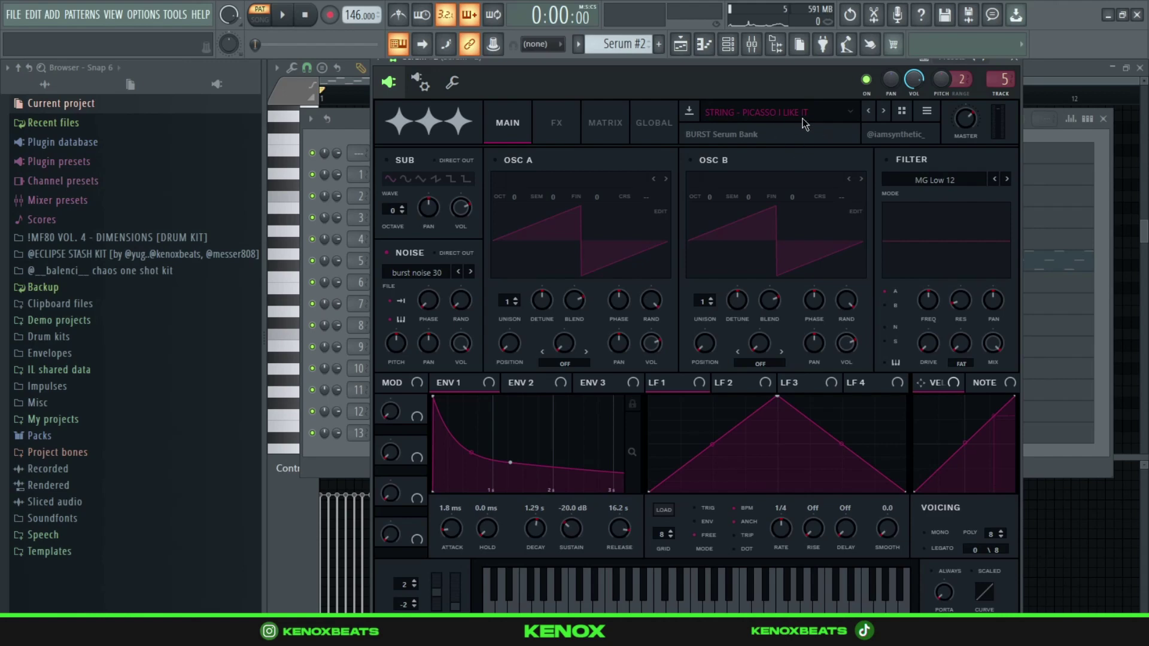
left_click(1014, 59)
- Inspect Gross Beat on the Serum #2 mixer track and show its 1/4 Sidechain volume envelope
key("F9")
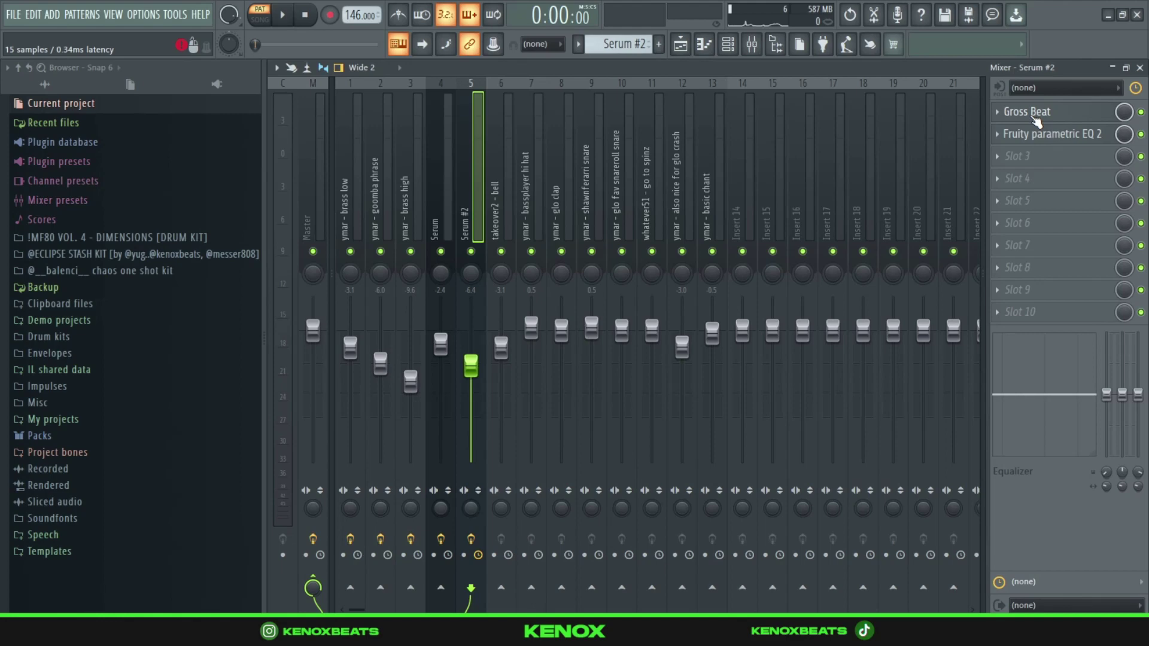
left_click(1035, 117)
left_click_drag(799, 205, 775, 97)
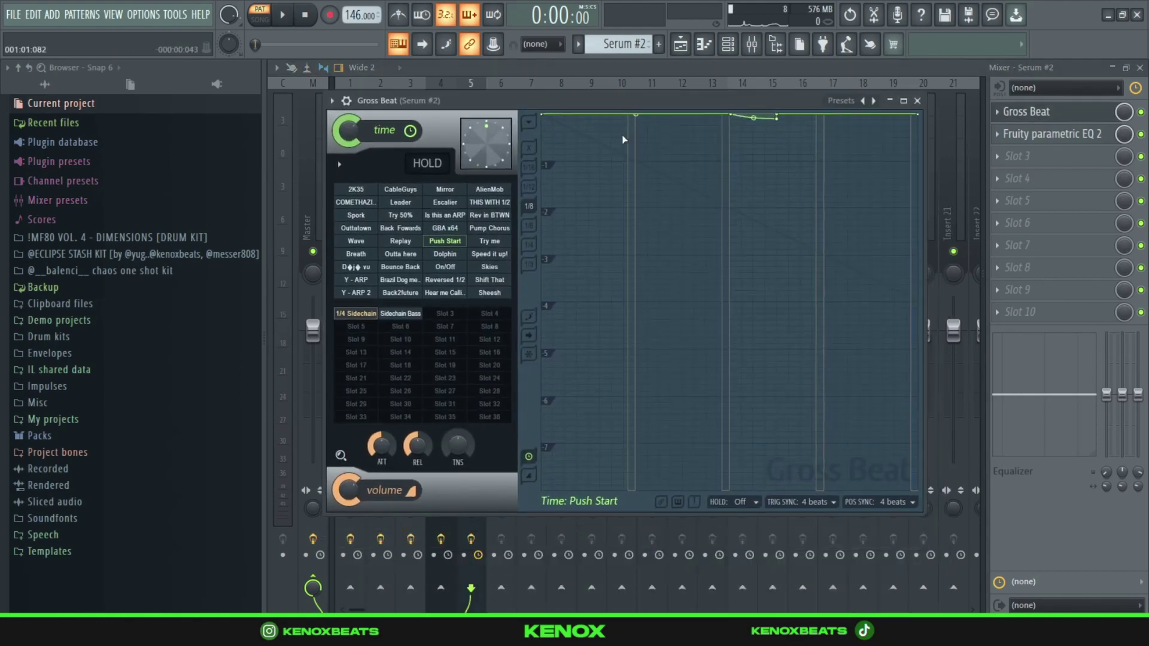
left_click(359, 316)
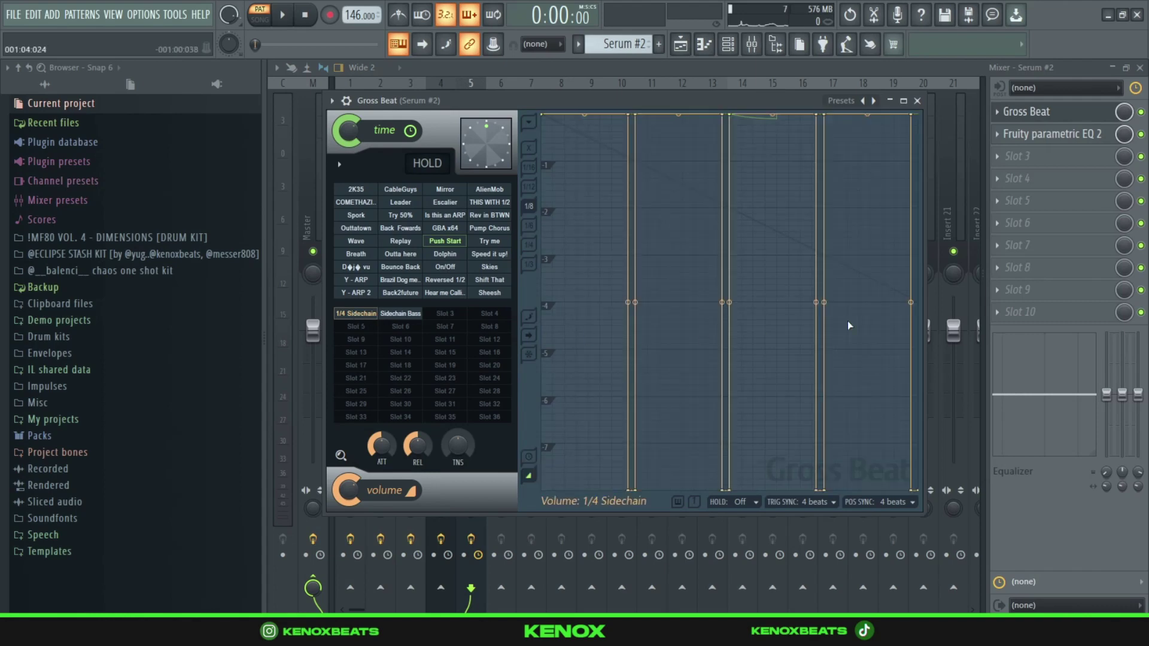
- Close Gross Beat and review the Fruity Parametric EQ 2 curve on the Serum #2 mixer track
left_click(918, 101)
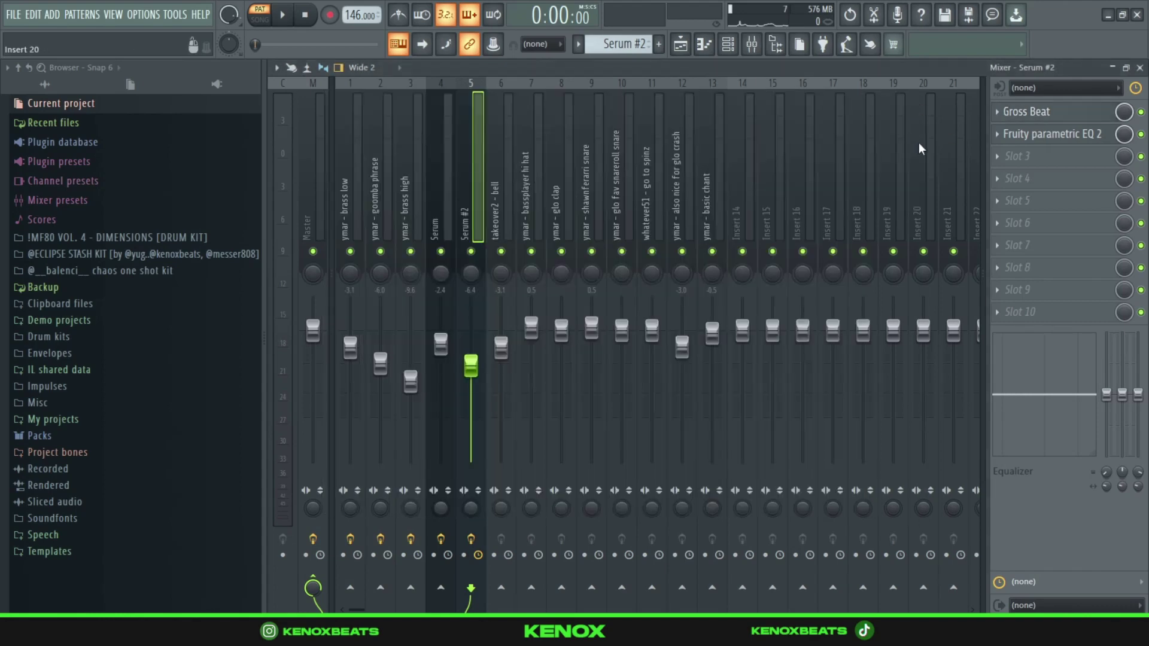
left_click(1050, 135)
left_click_drag(680, 228, 690, 161)
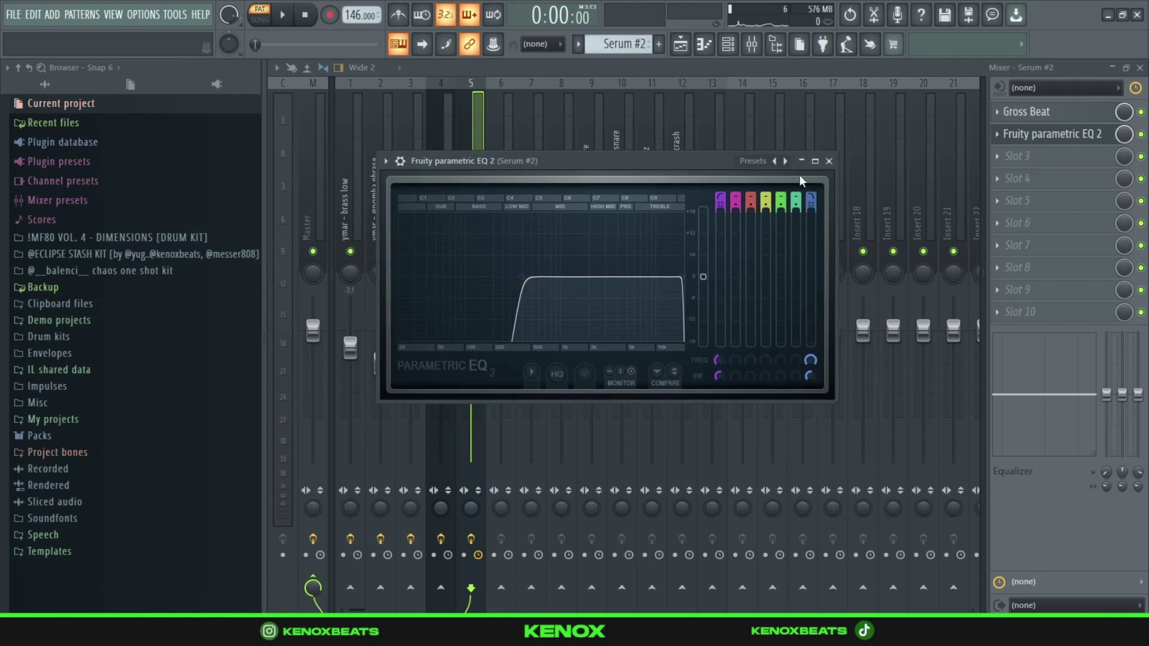
left_click(829, 161)
- Switch to the takeover2 - bell pattern, show its notes in the piano roll and play it
key("F6")
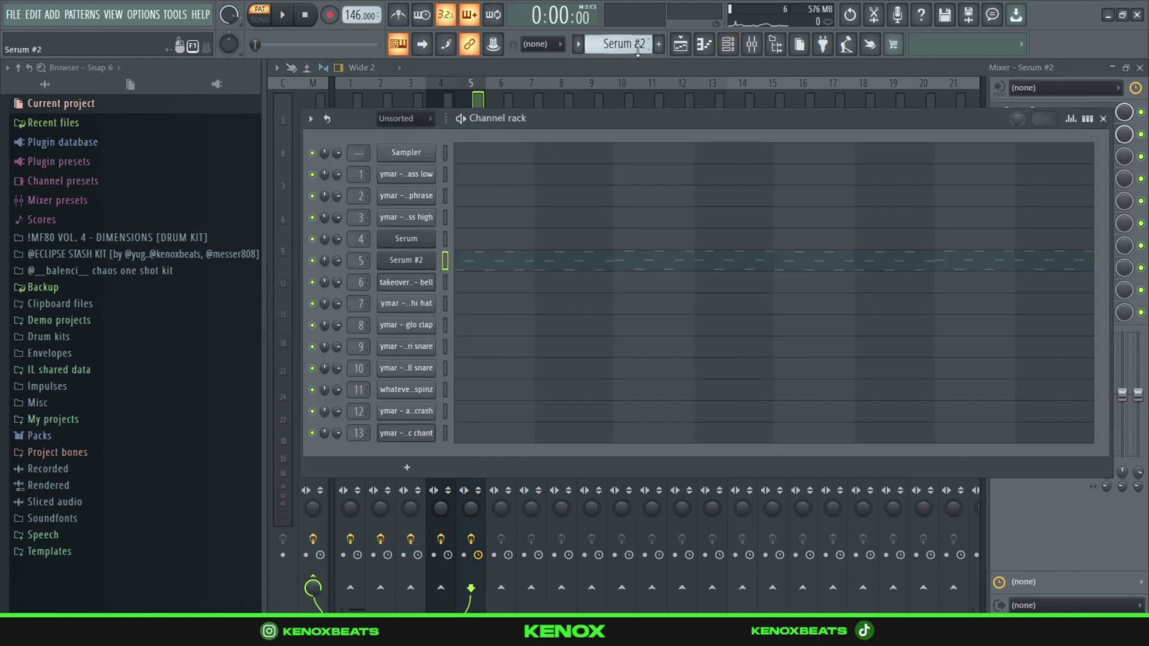
left_click(570, 290)
key("space")
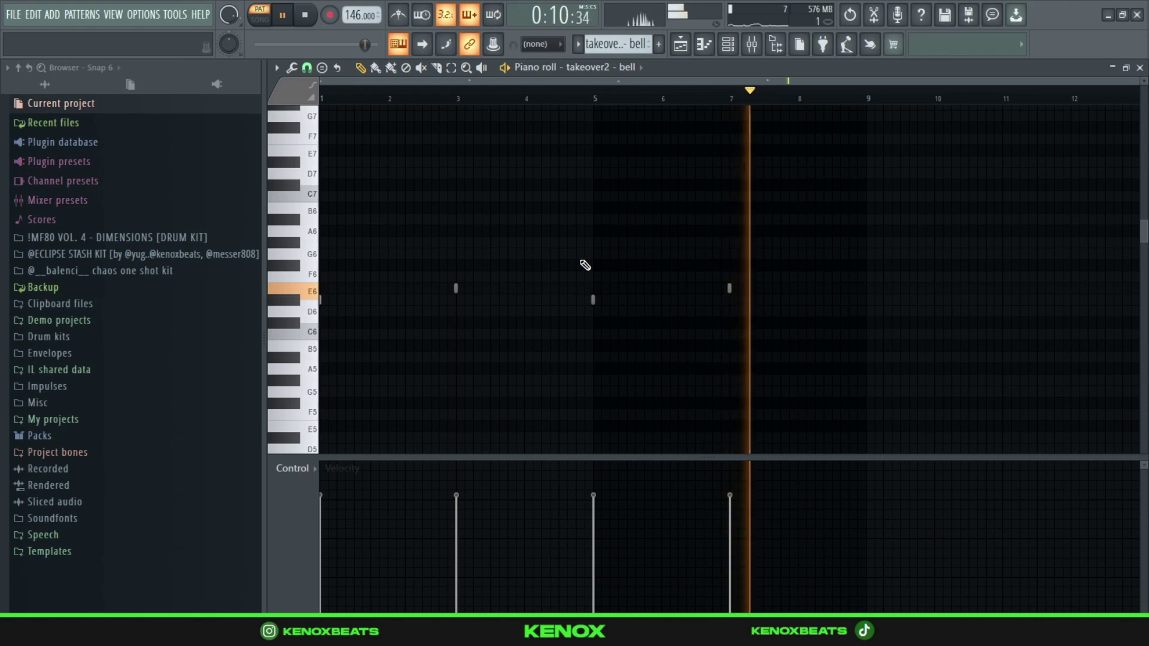
key("space")
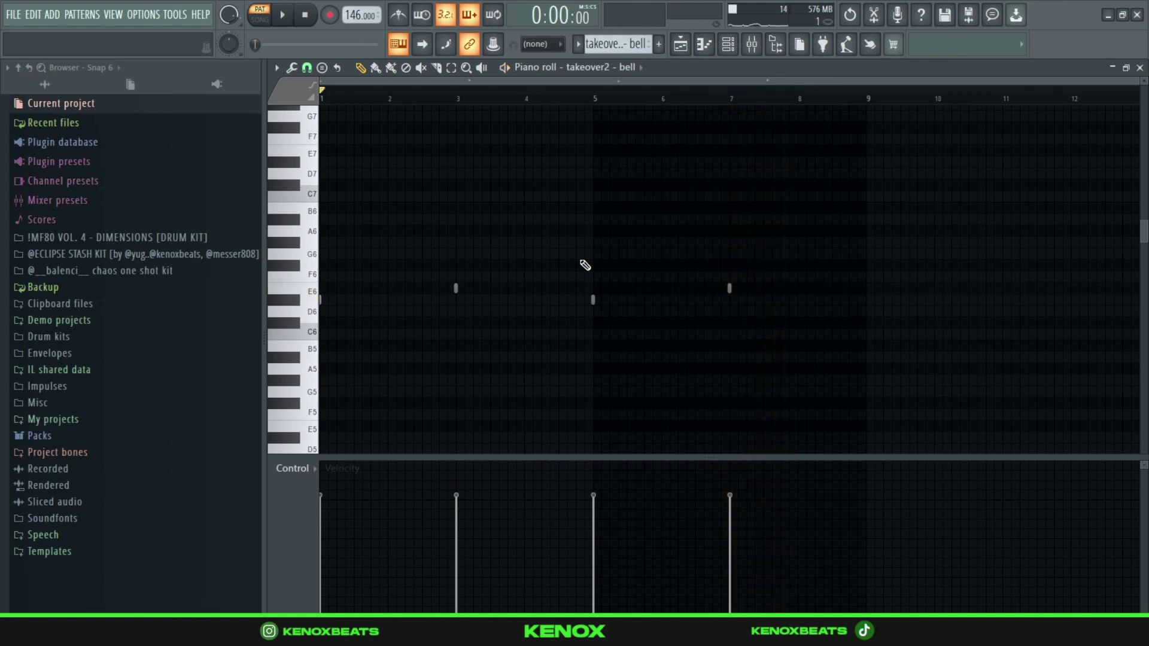
- Check the takeover2 - bell mixer track for effects
key("F6")
key("F9")
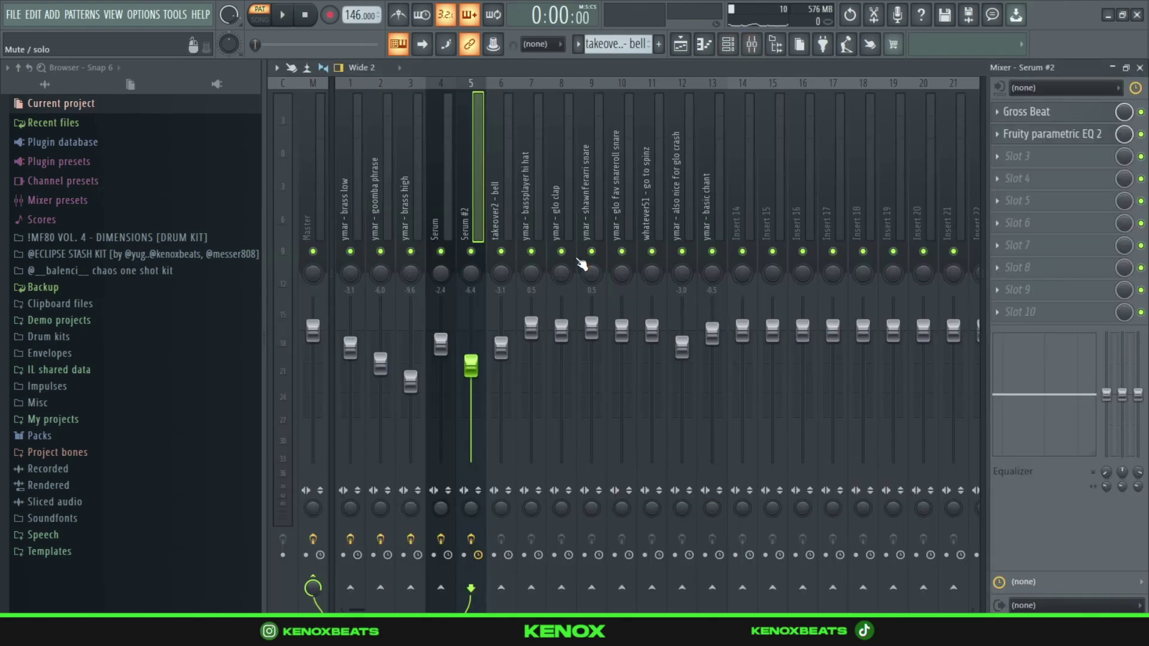
left_click(510, 208)
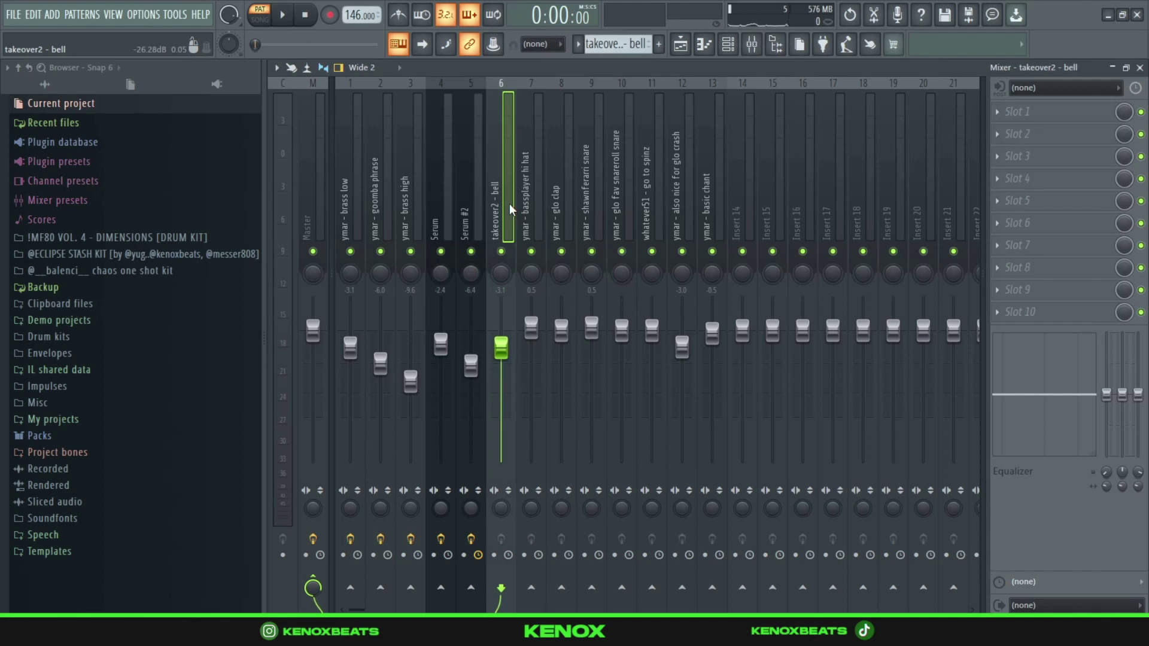
- Switch to the bassplayer hi hat pattern, fit its notes in the piano roll and play it
key("F6")
scroll(597, 48, "down", 1)
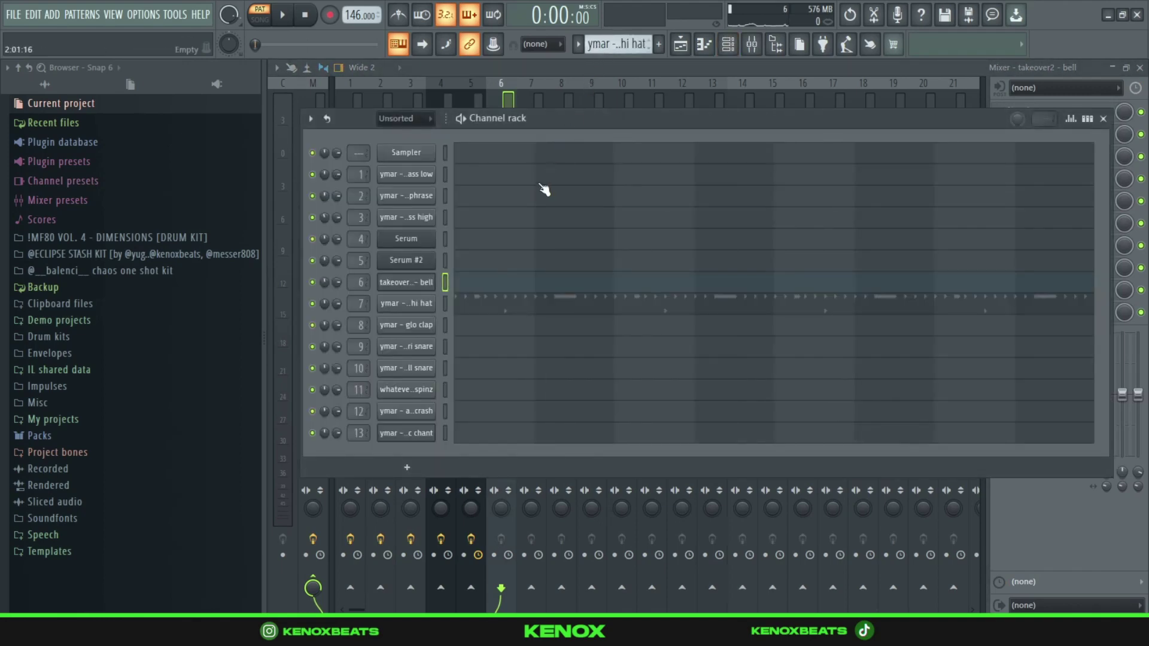
left_click(510, 303)
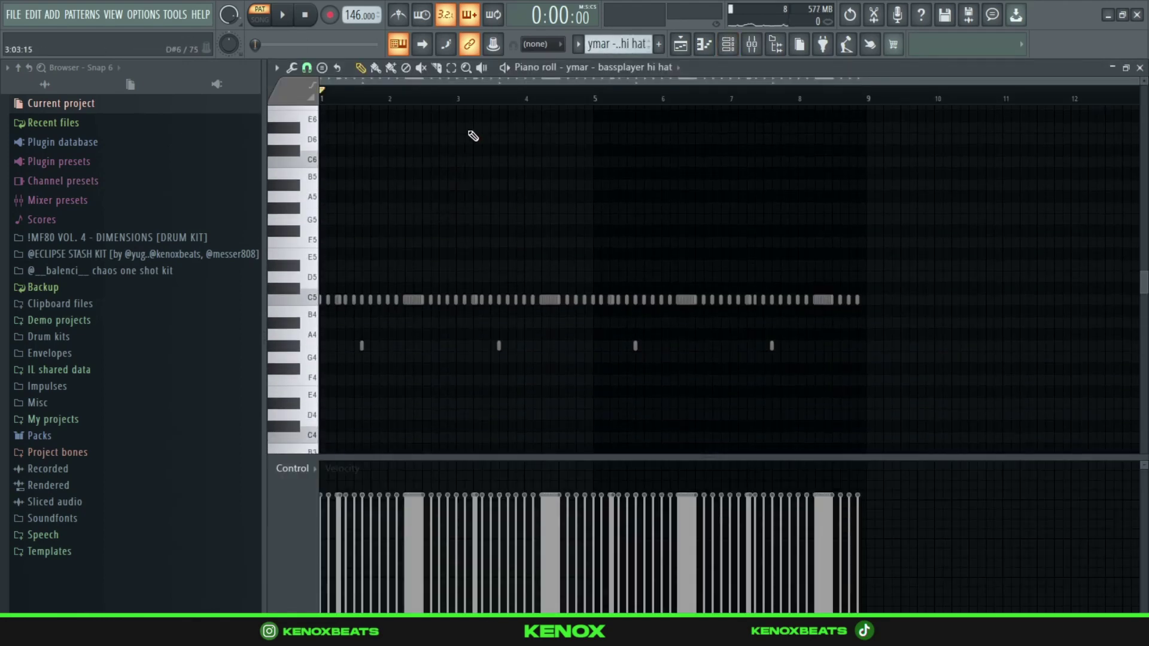
left_click_drag(498, 80, 454, 80)
key("space")
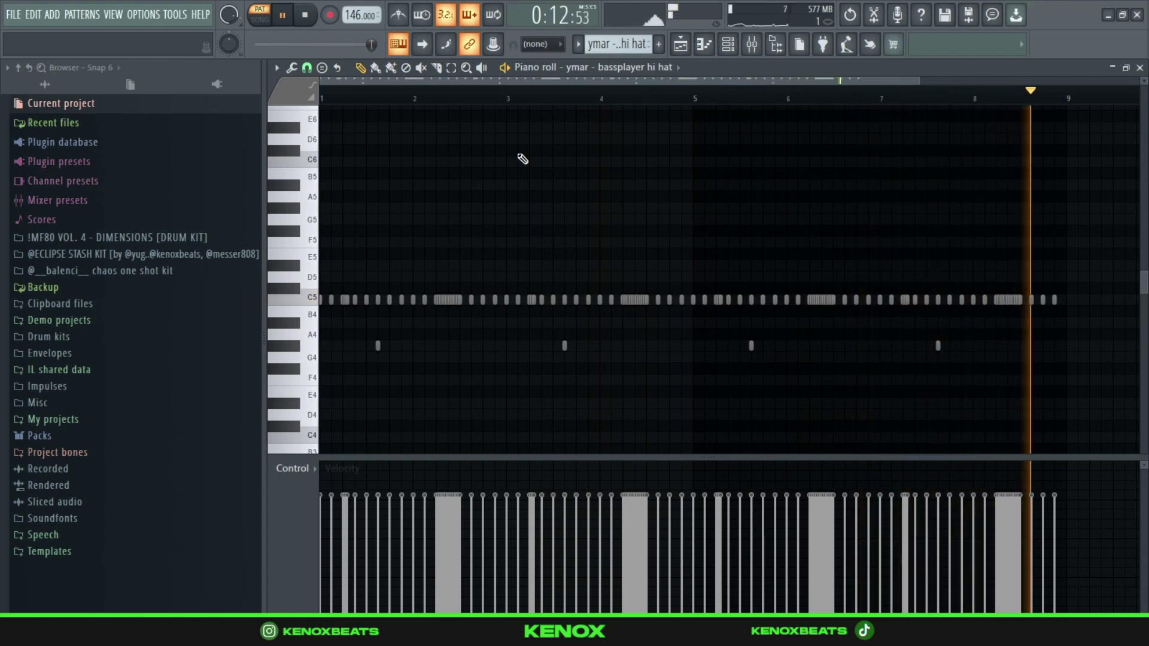
key("space")
- Review the glo clap pattern and the shawnferarri snare pattern in the piano roll, playing each one
key("F6")
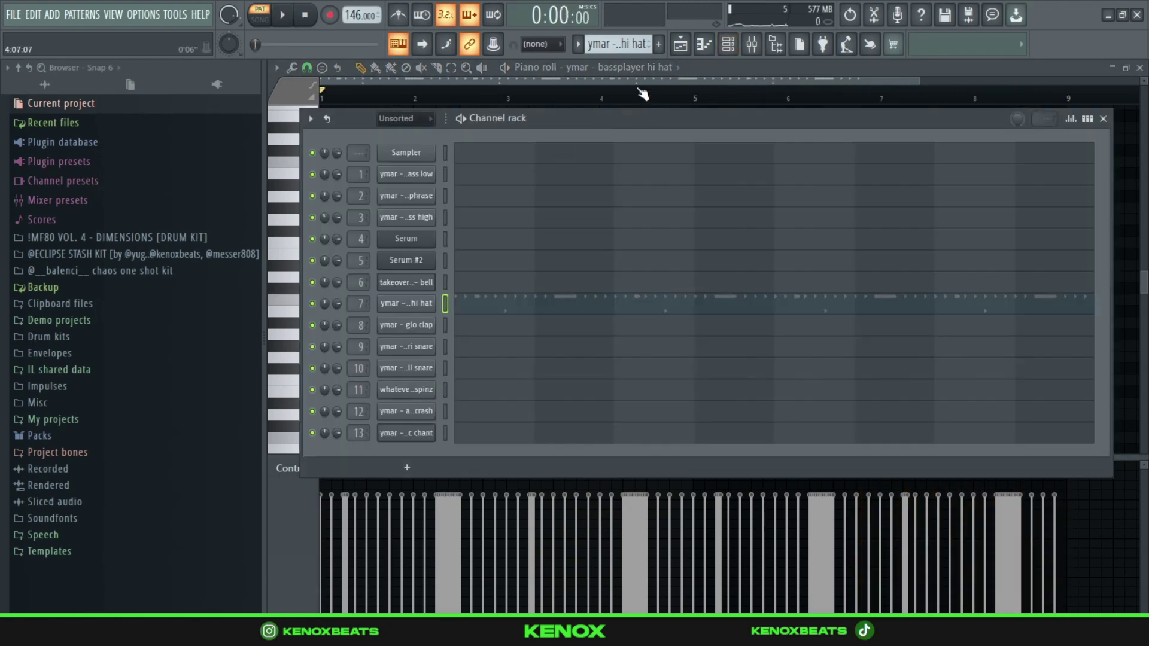
scroll(611, 45, "down", 1)
left_click(526, 325)
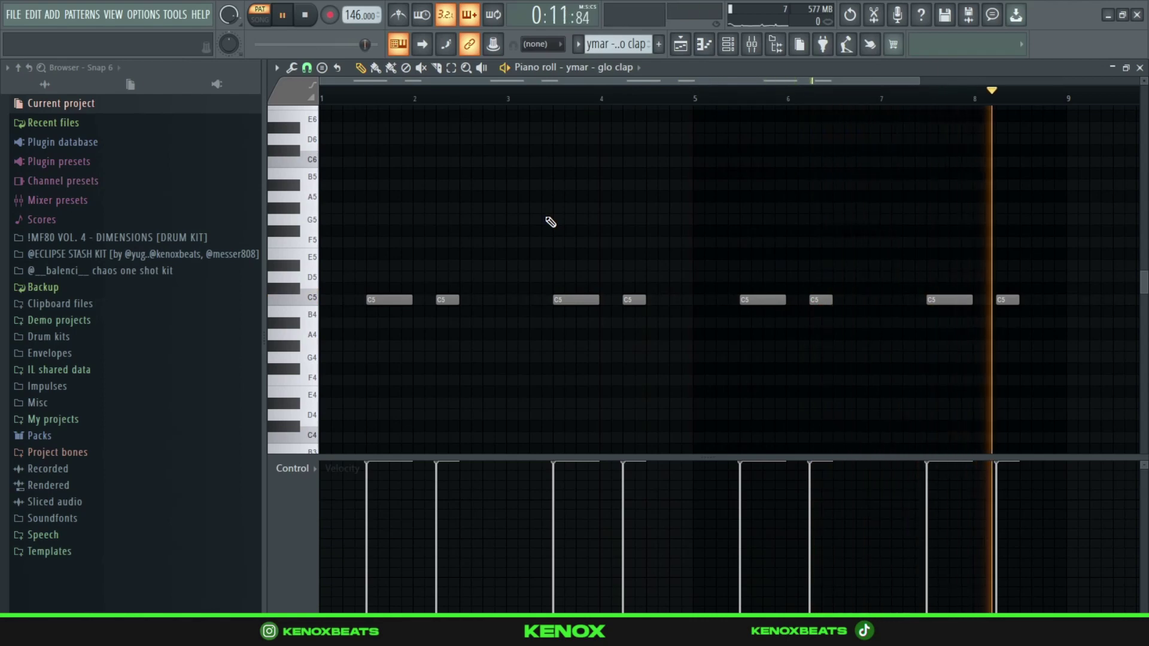
key("F6")
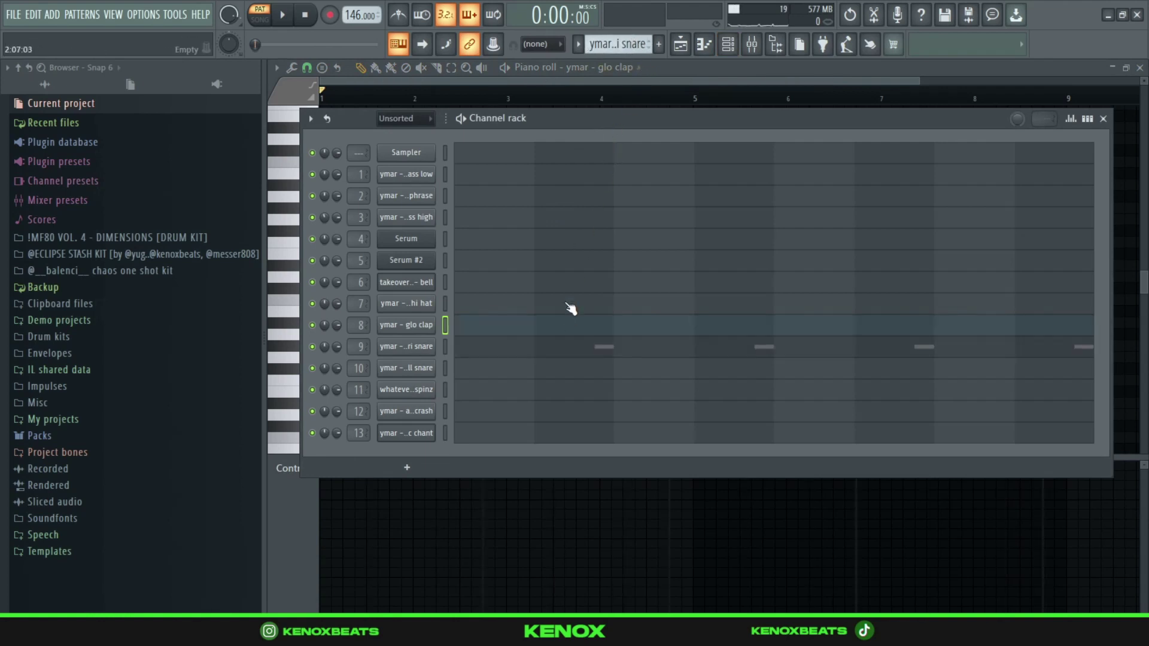
left_click(568, 352)
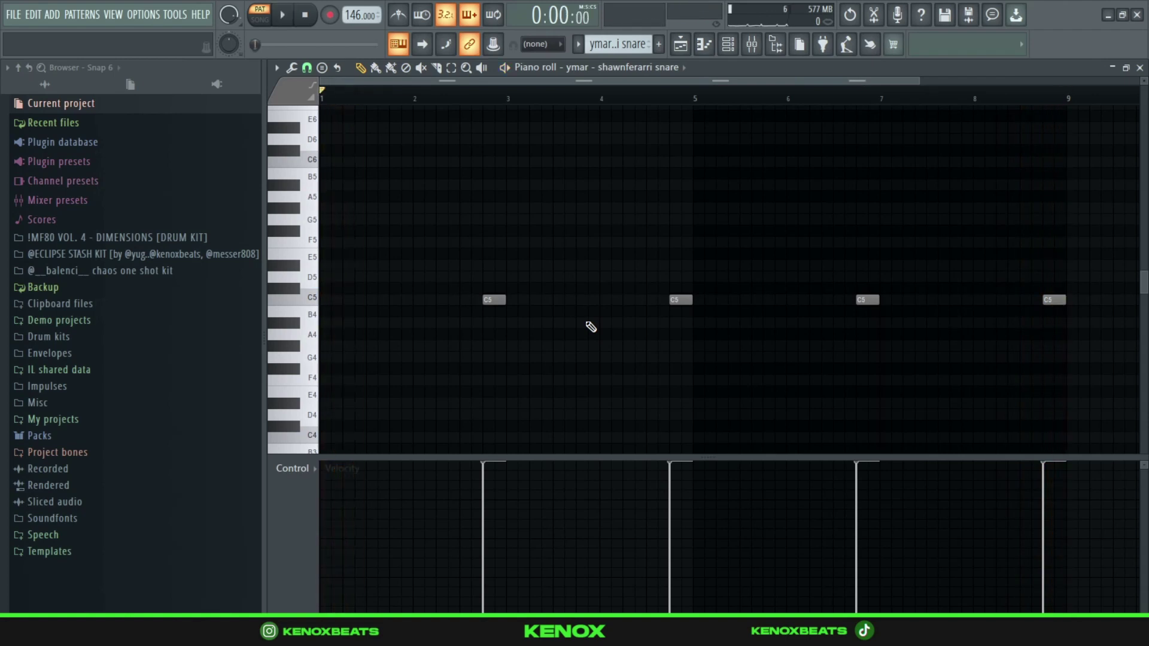
- Switch to the glo fav snareroll snare pattern, show its notes in the piano roll and play it
key("F6")
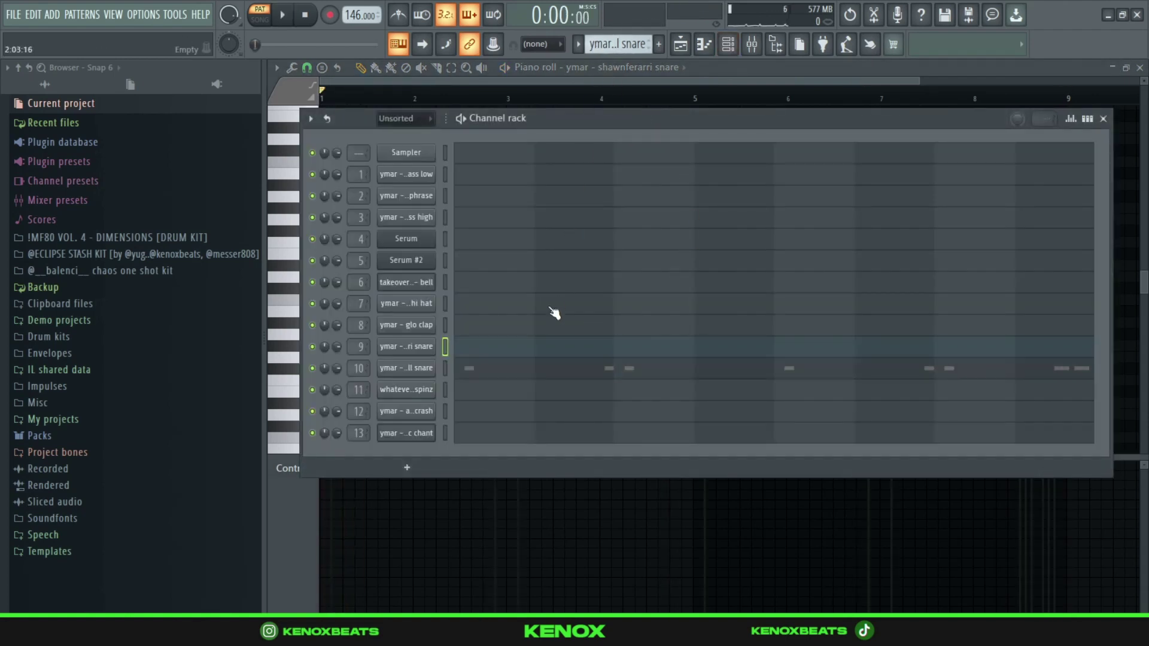
left_click(535, 378)
key("space")
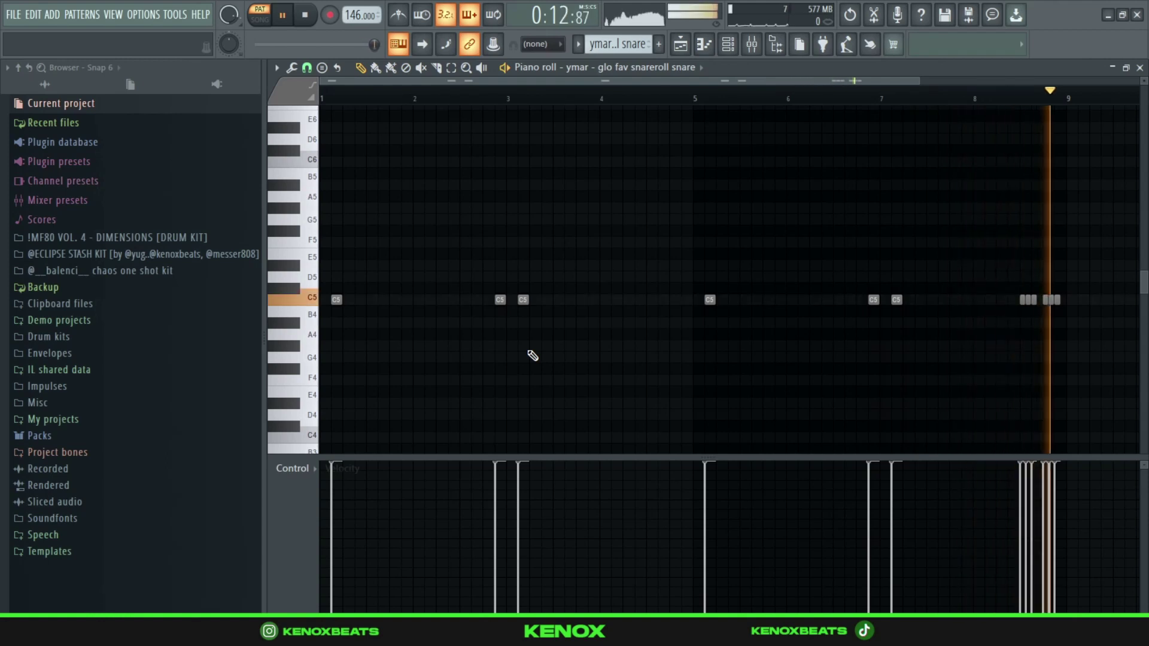
key("space")
- Switch to the go to spinz pattern, examine its notes across the octaves in the piano roll and play it
key("F6")
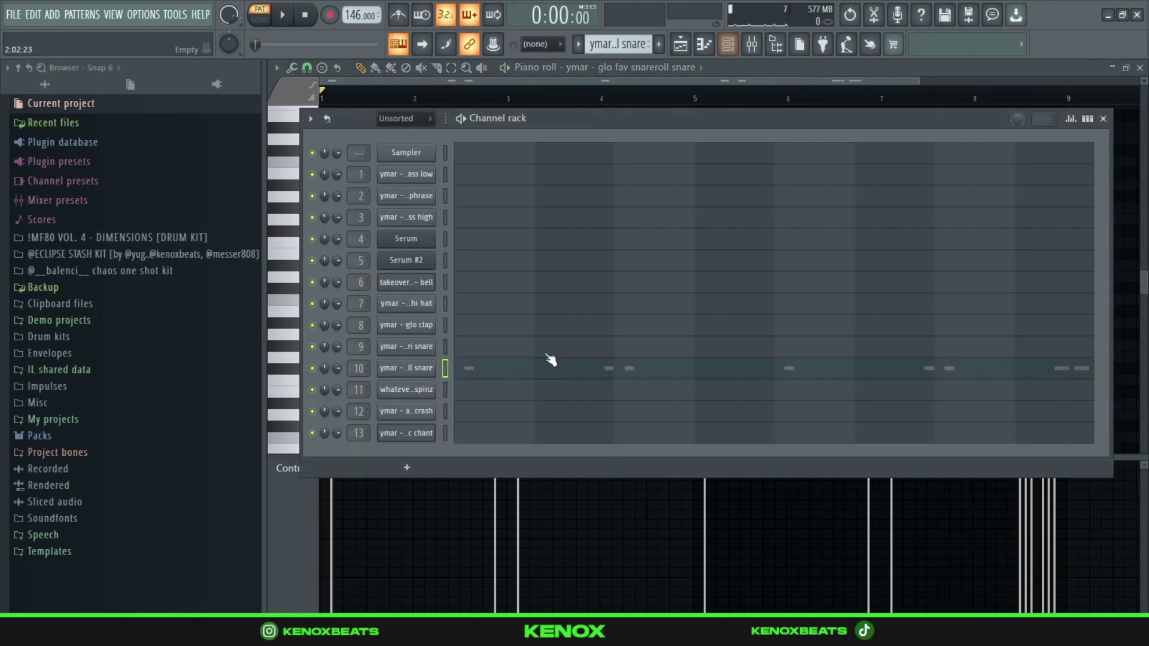
scroll(597, 47, "down", 1)
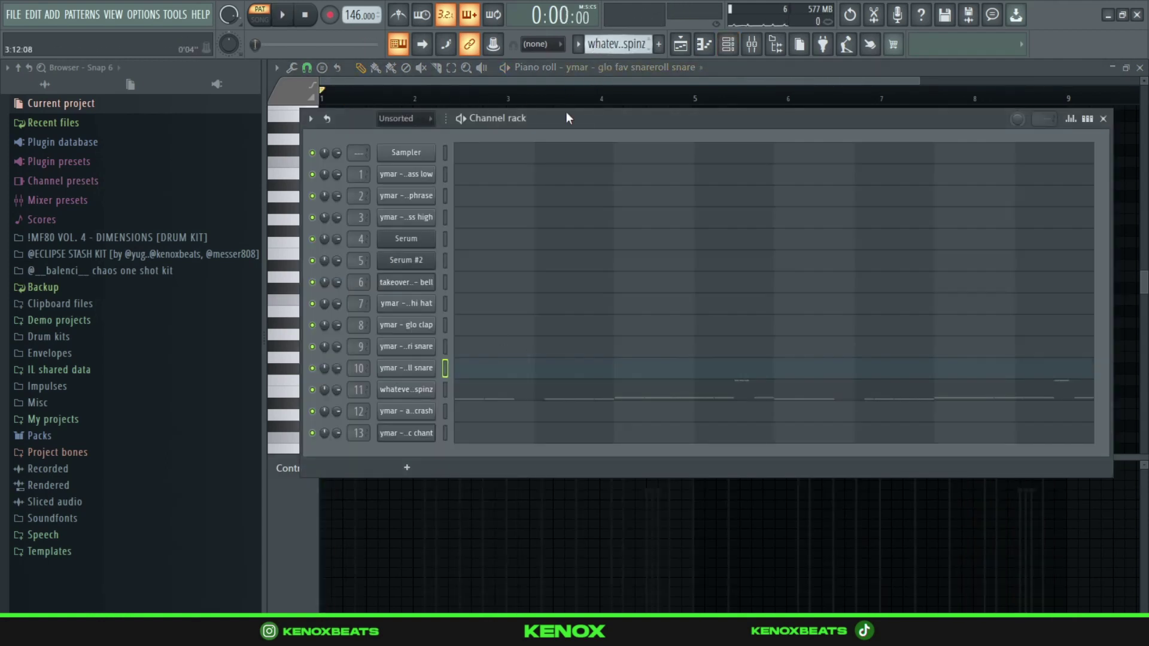
left_click(530, 398)
scroll(530, 401, "up", 2)
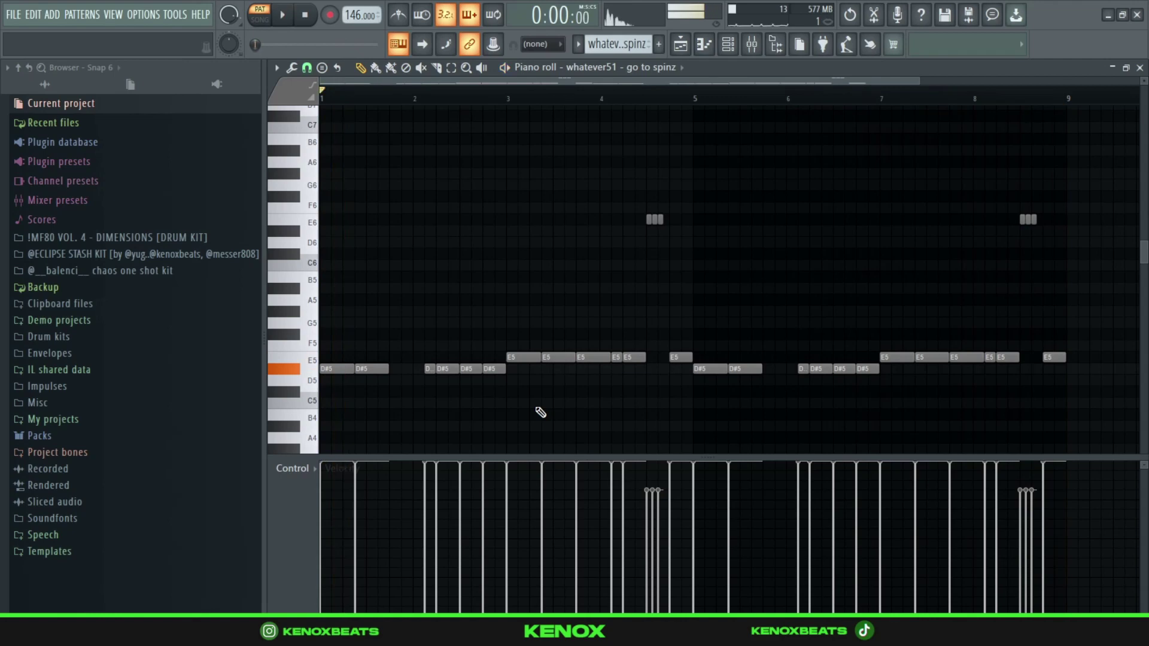
- Switch to the also nice for glo crash pattern, show its notes in the piano roll and play it
key("F6")
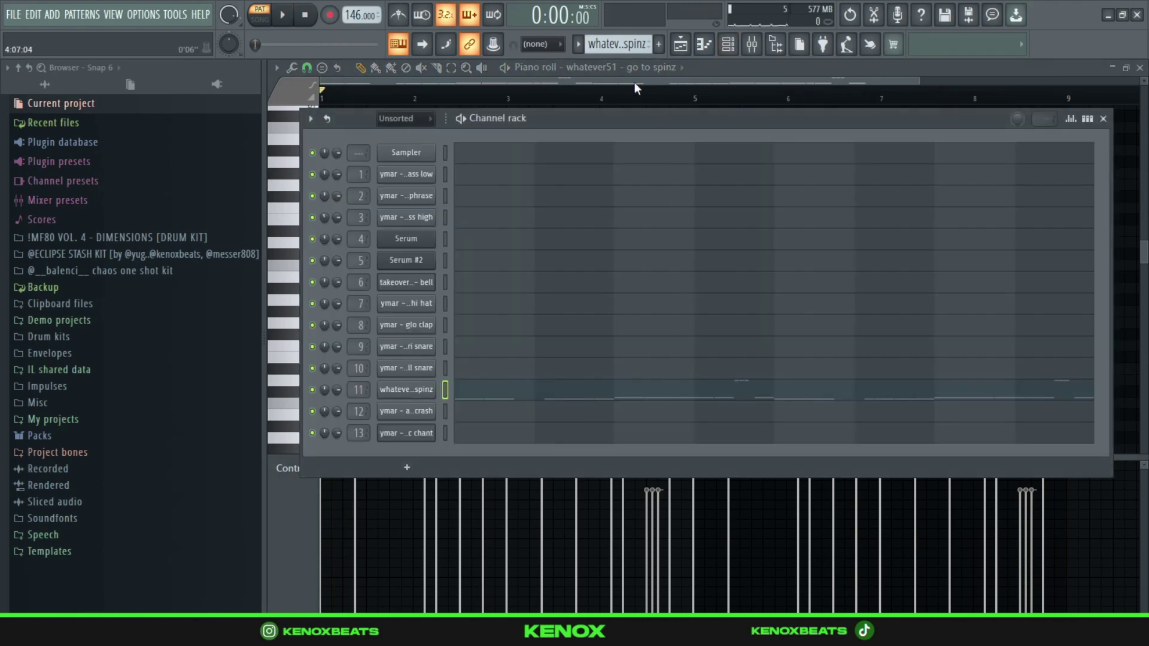
scroll(626, 45, "down", 1)
left_click(528, 416)
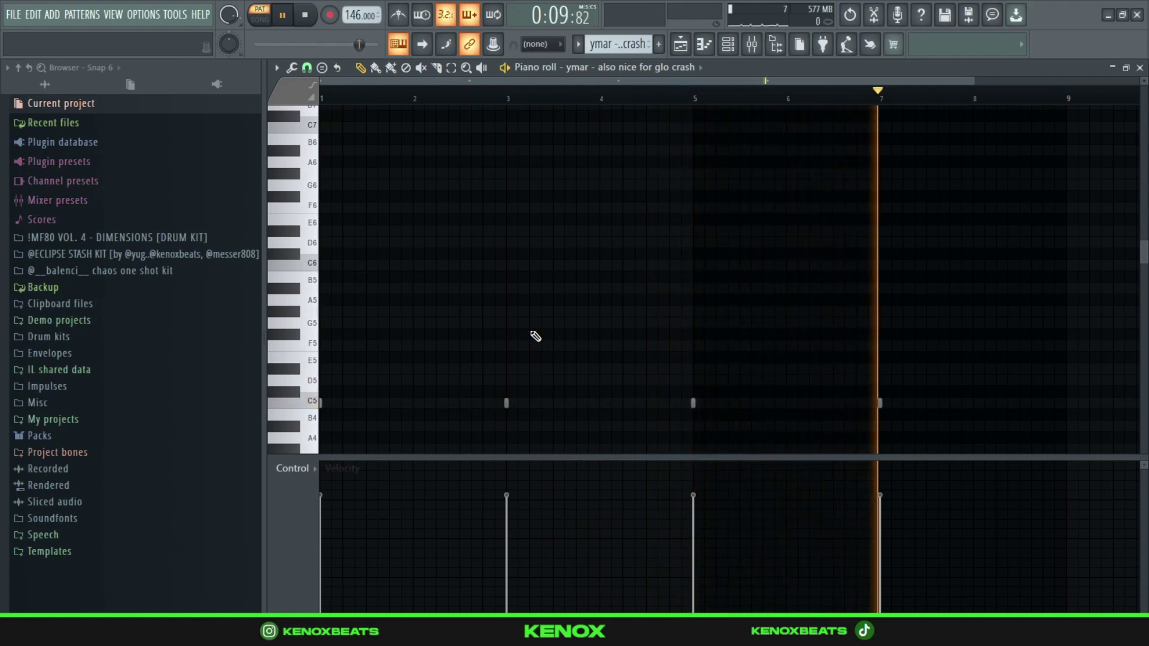
key("space")
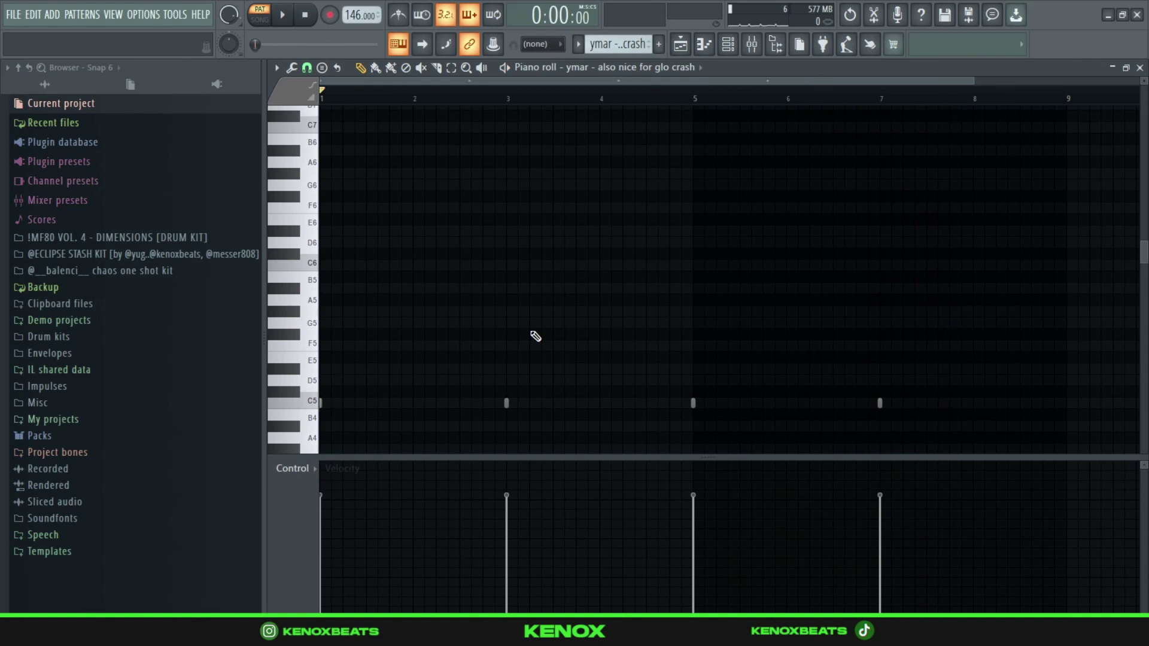
- Switch to the basic chant pattern, show its notes in the piano roll and play it
key("F6")
scroll(622, 48, "down", 1)
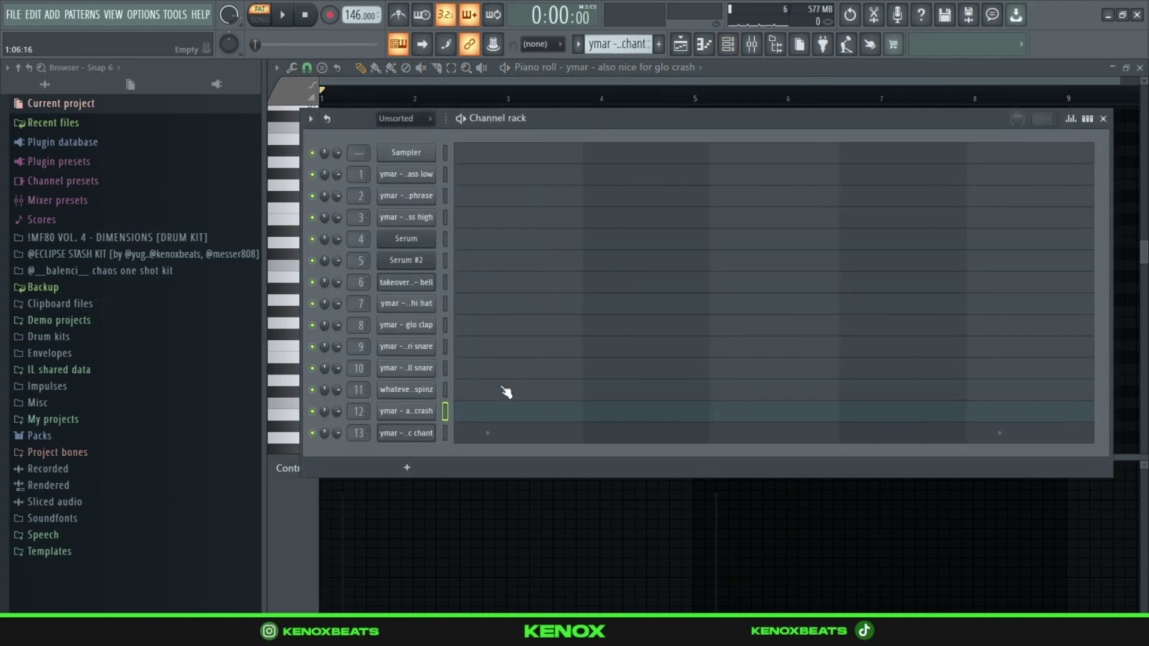
key("F6")
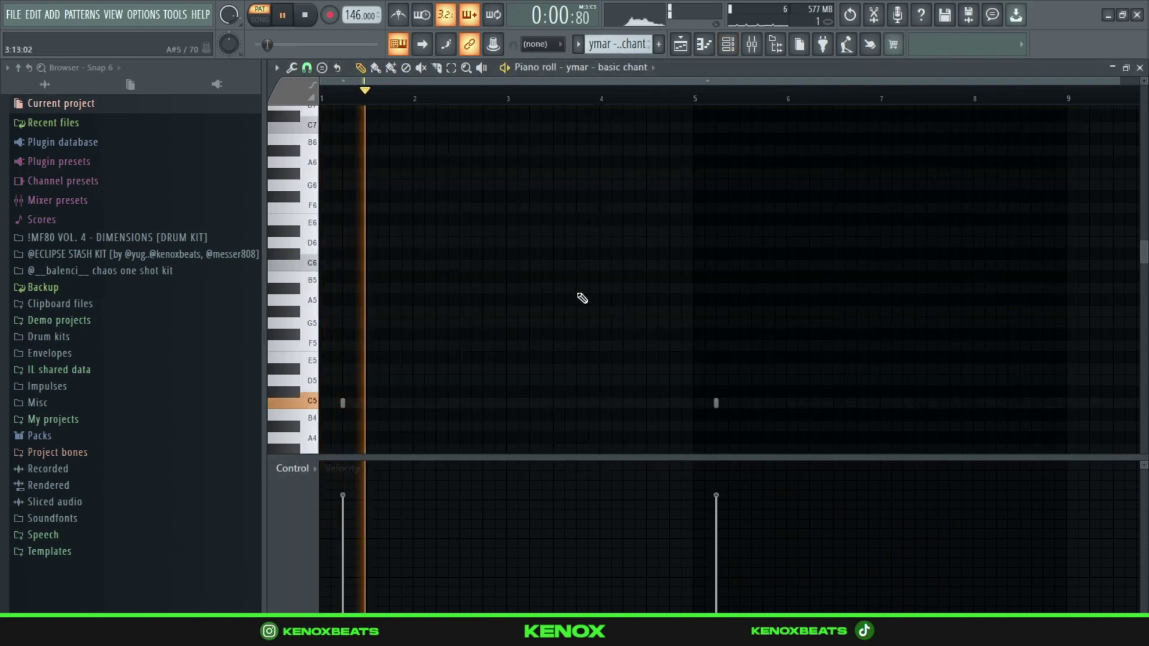